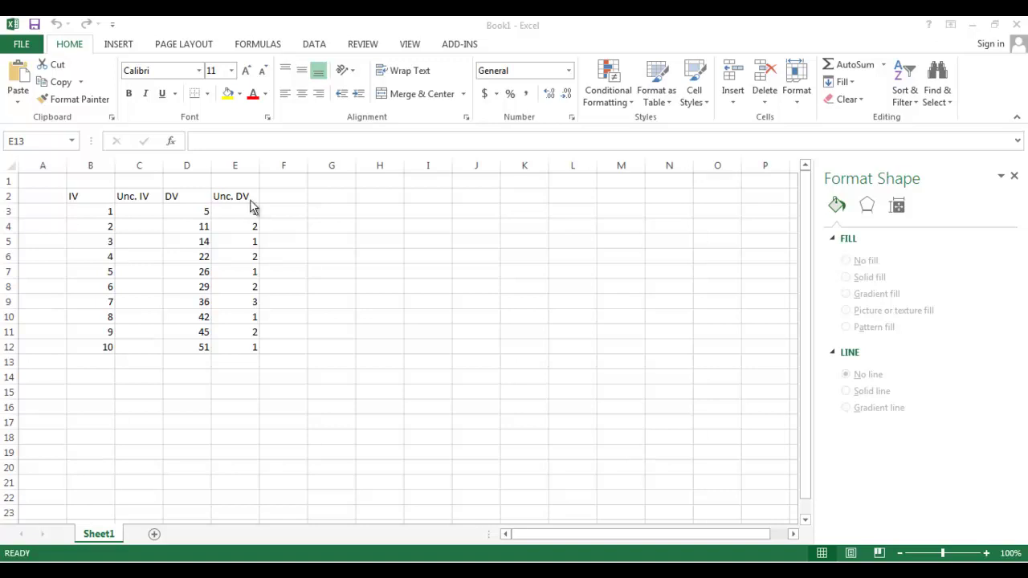
# - Examine the IV, DV, Unc. DV and Unc. IV columns of the data table, rows 3 to 12
pyautogui.click(88, 196)
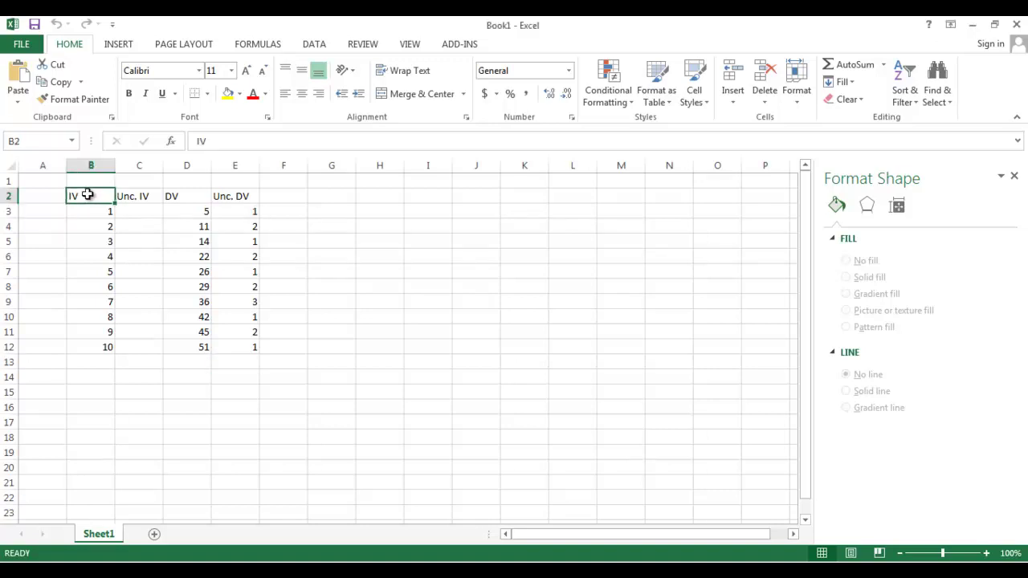
pyautogui.moveTo(88, 195); pyautogui.dragTo(248, 346)
pyautogui.click(99, 190)
pyautogui.moveTo(89, 211); pyautogui.dragTo(85, 351)
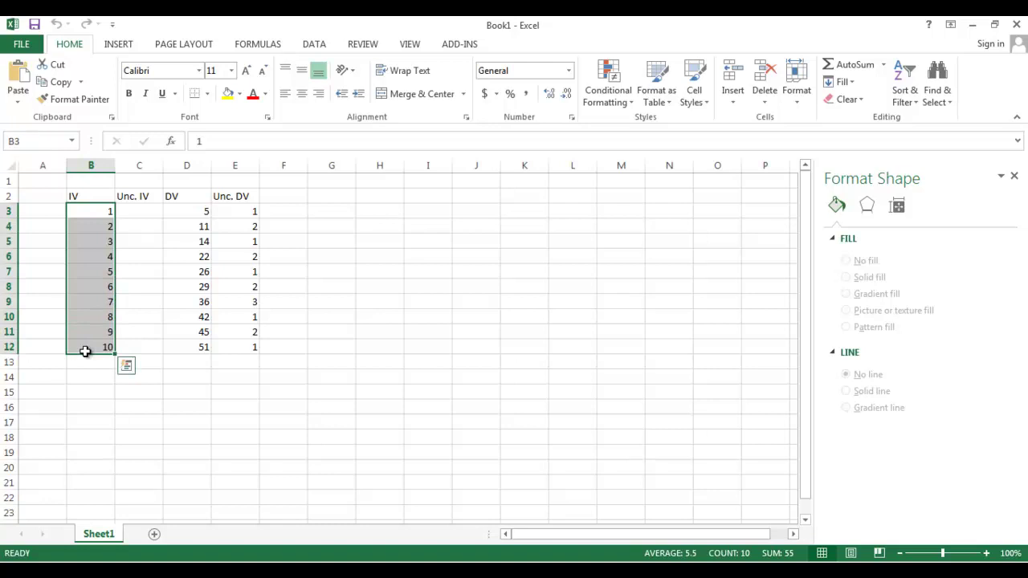
pyautogui.click(195, 210)
pyautogui.moveTo(194, 225); pyautogui.dragTo(192, 349)
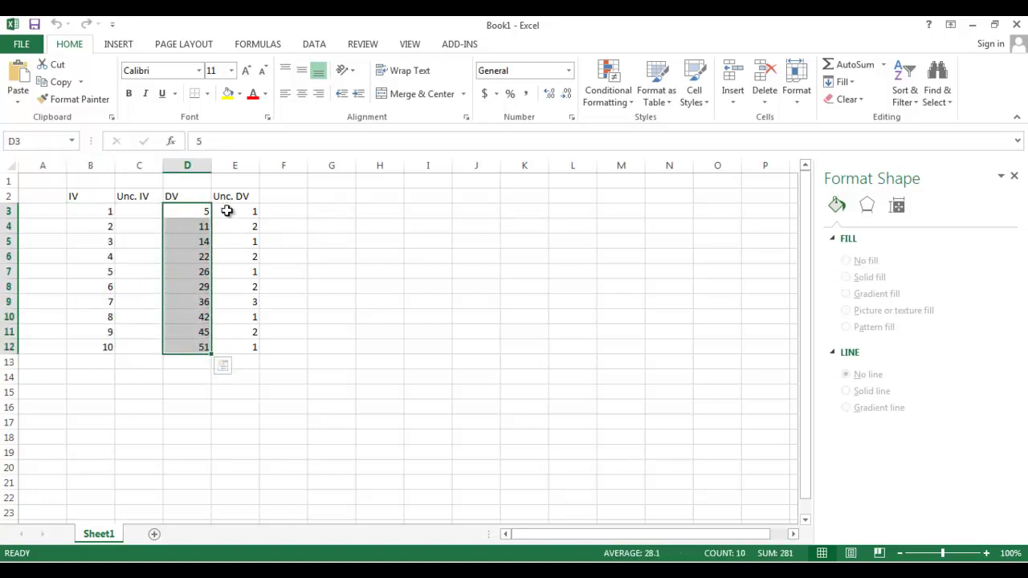
pyautogui.moveTo(227, 210); pyautogui.dragTo(228, 342)
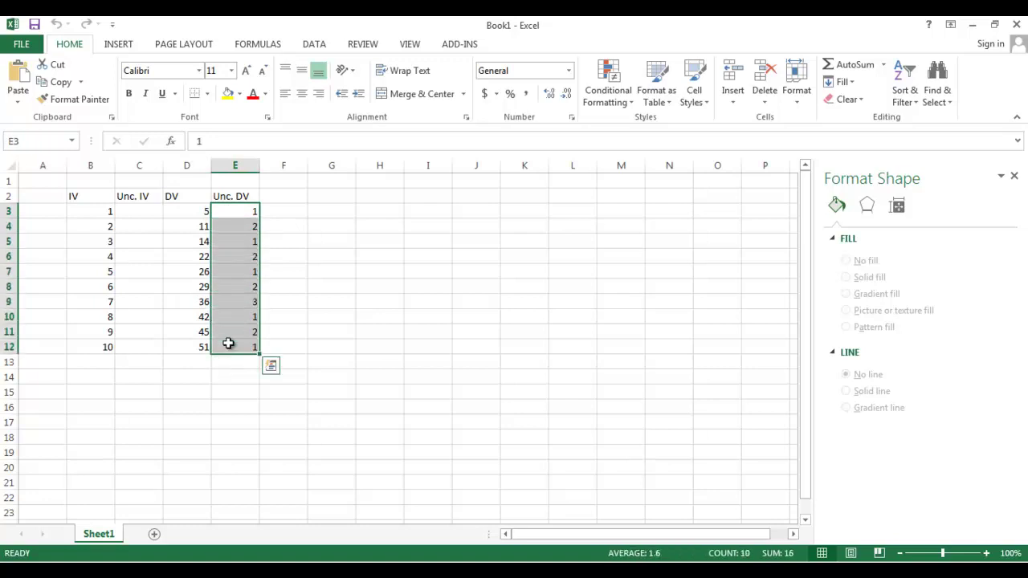
pyautogui.moveTo(148, 214); pyautogui.dragTo(148, 346)
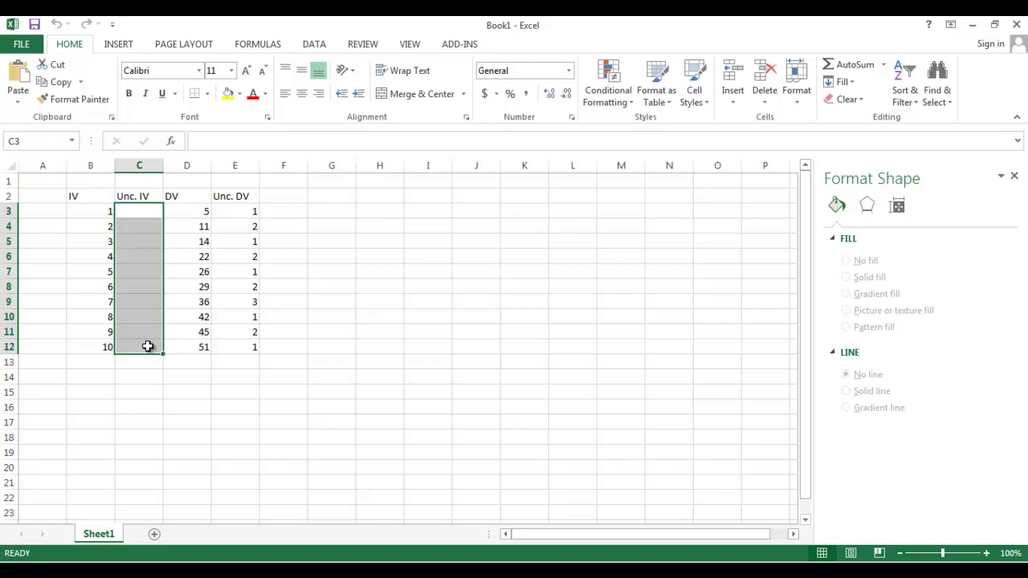
# - Insert a markers-only scatter chart from the IV and DV data table
pyautogui.click(84, 212)
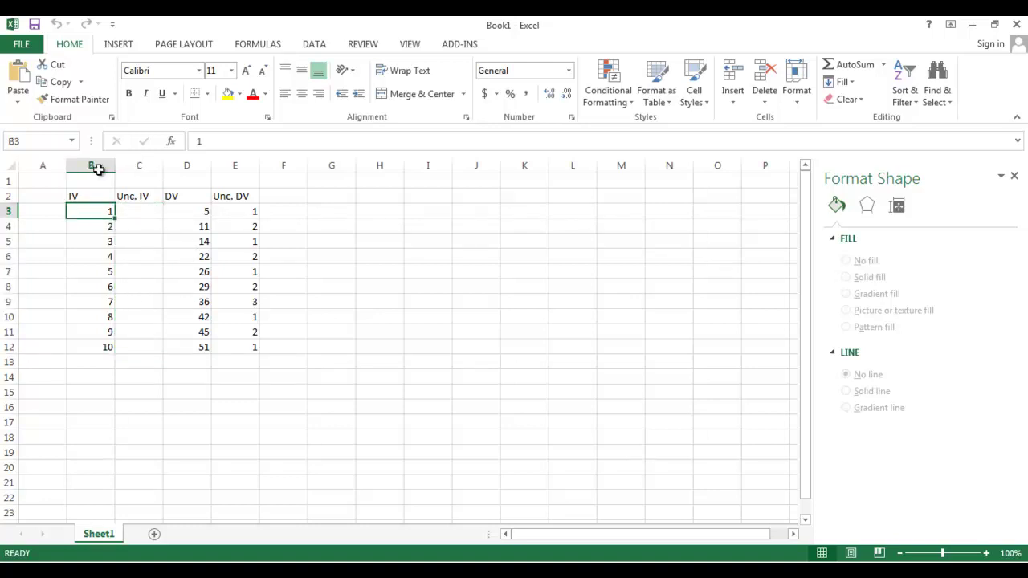
pyautogui.click(118, 44)
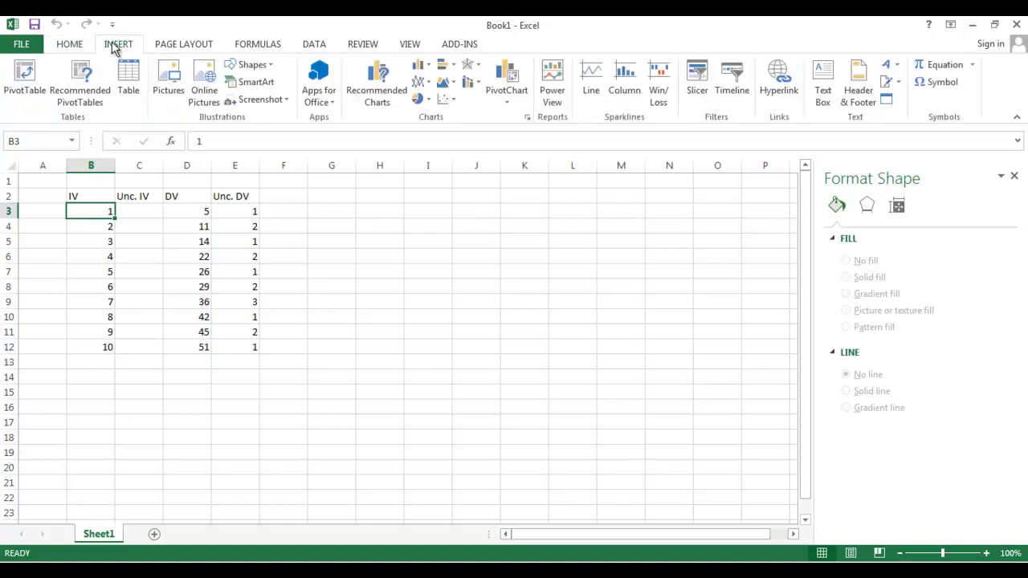
pyautogui.click(454, 102)
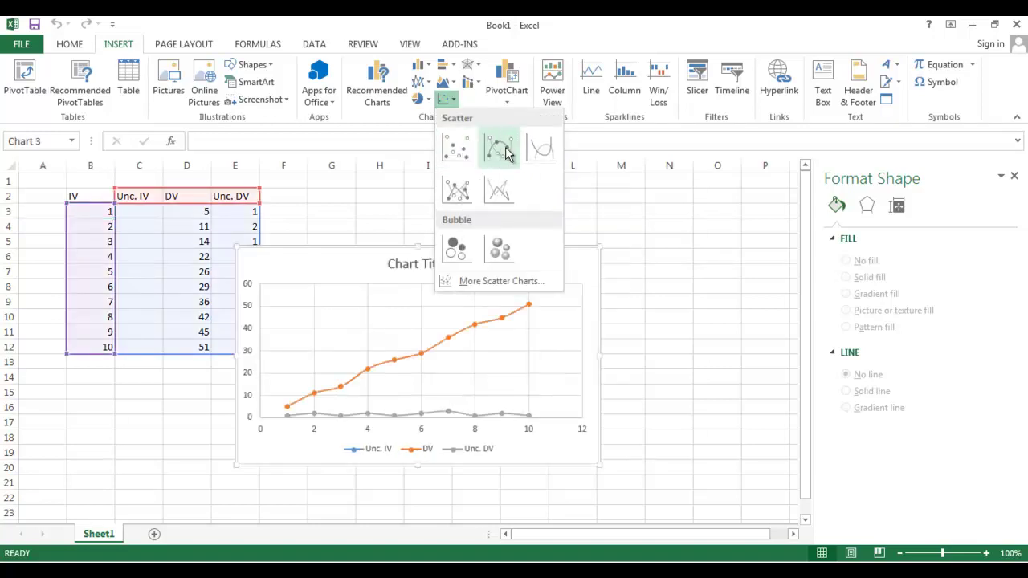
pyautogui.click(457, 148)
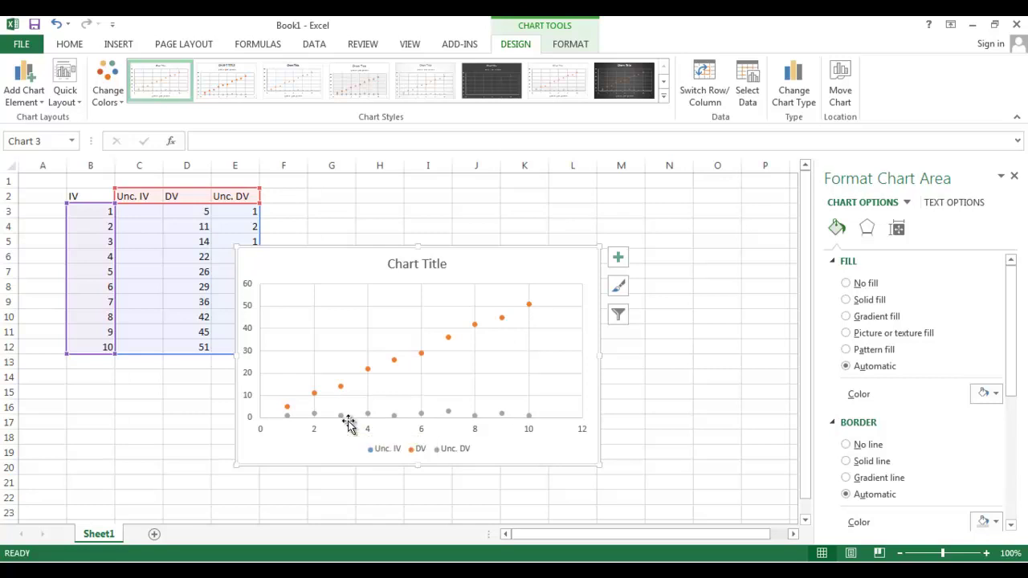
# - Remove the Unc. DV and DV series from the scatter chart's data source
pyautogui.moveTo(396, 363)
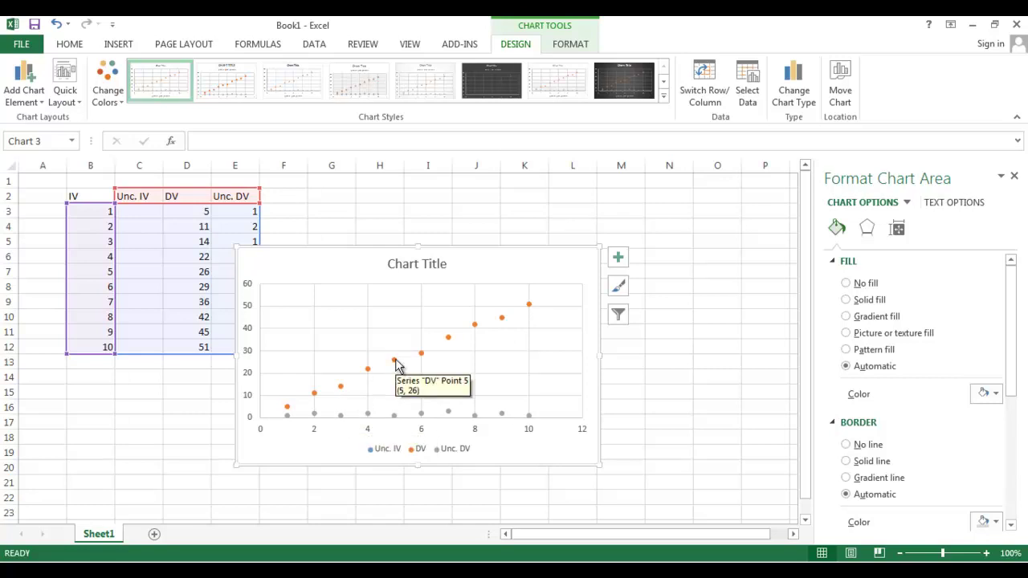
pyautogui.click(395, 362)
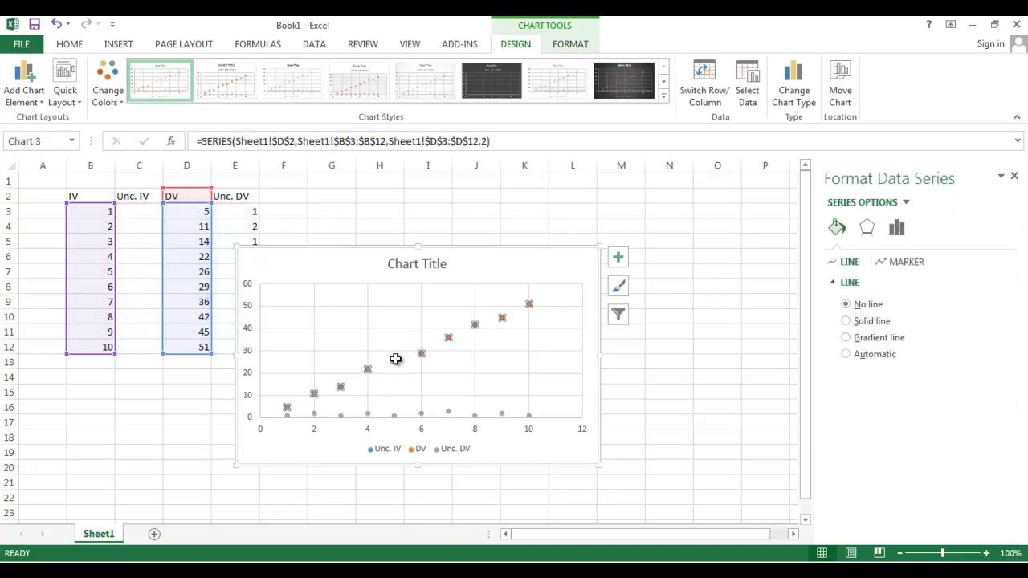
pyautogui.rightClick(395, 360)
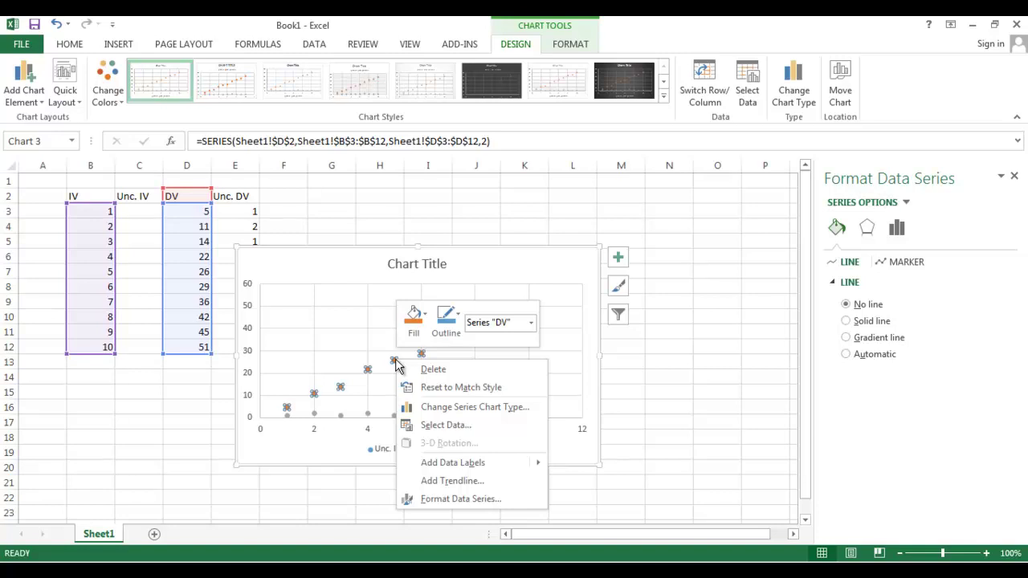
pyautogui.click(433, 425)
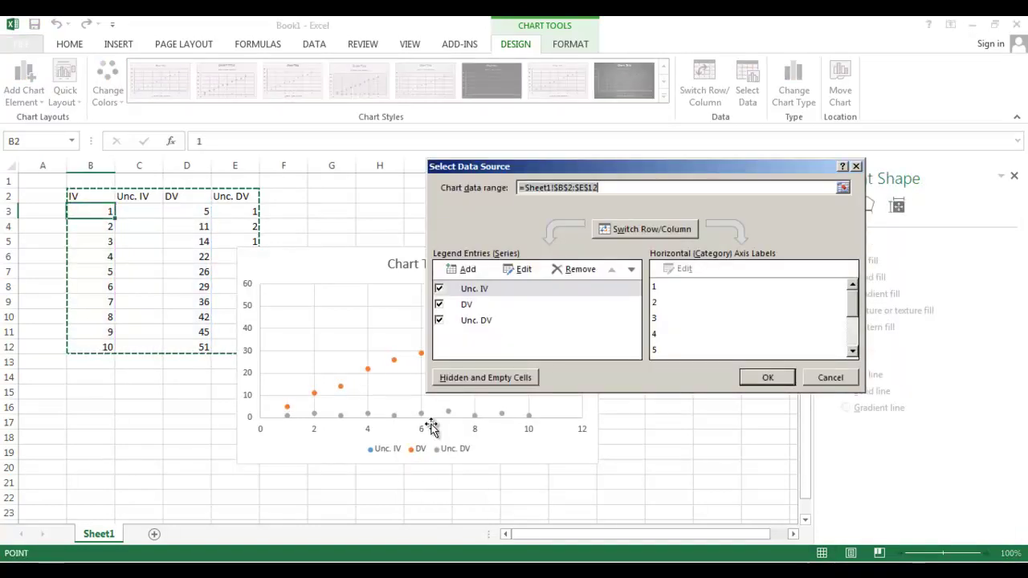
pyautogui.click(472, 316)
pyautogui.click(473, 304)
pyautogui.click(480, 288)
pyautogui.click(482, 304)
pyautogui.click(485, 320)
pyautogui.click(565, 271)
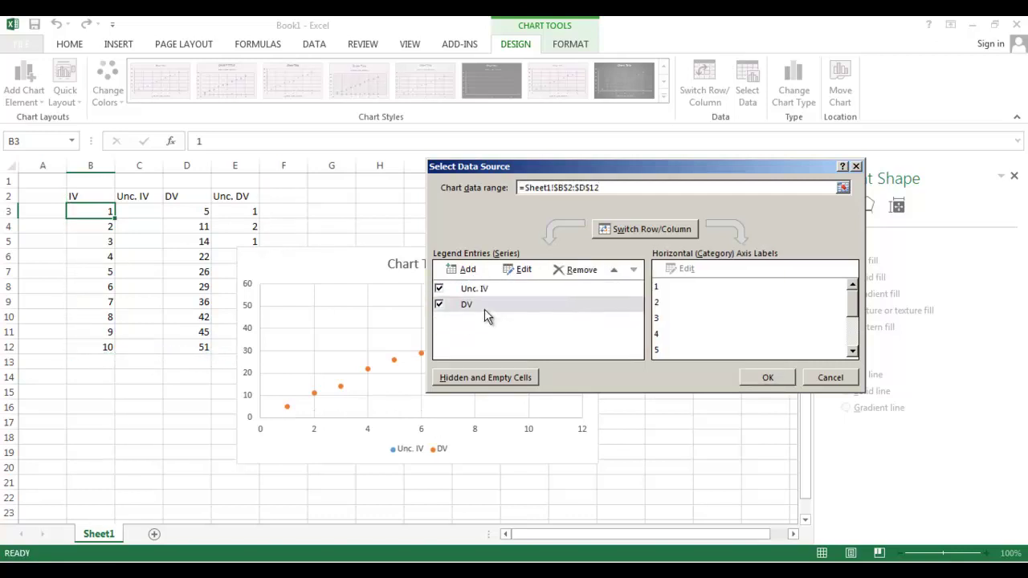
pyautogui.click(483, 304)
pyautogui.click(574, 270)
# - Edit the remaining Unc. IV series and set its X values to the IV data in B3:B12
pyautogui.click(497, 288)
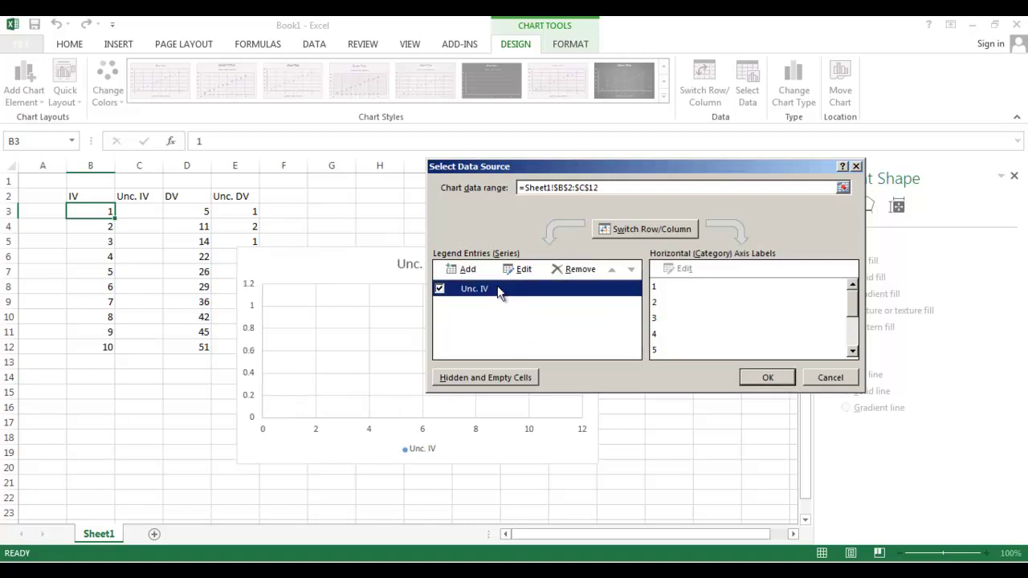
pyautogui.click(518, 269)
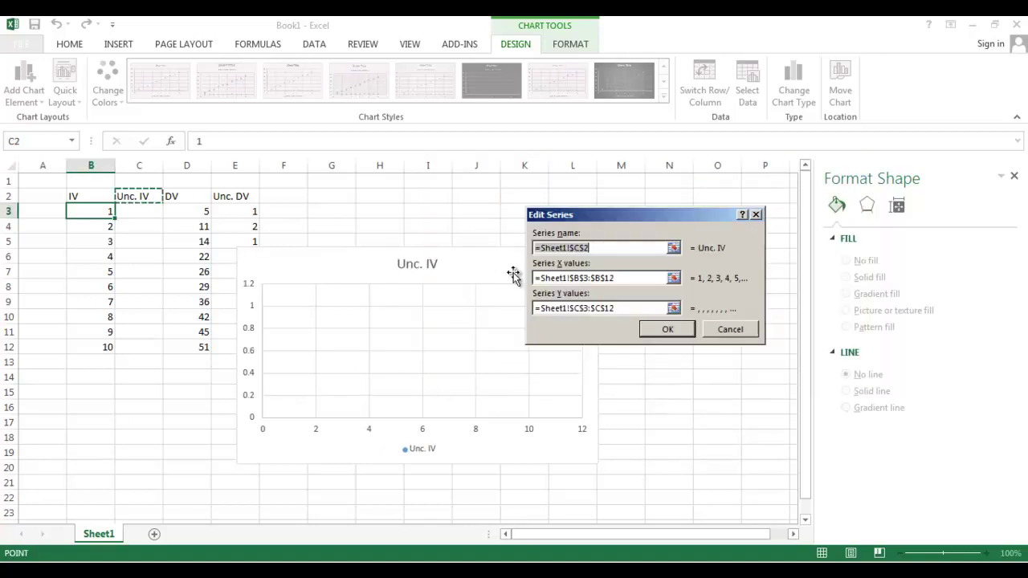
pyautogui.click(673, 278)
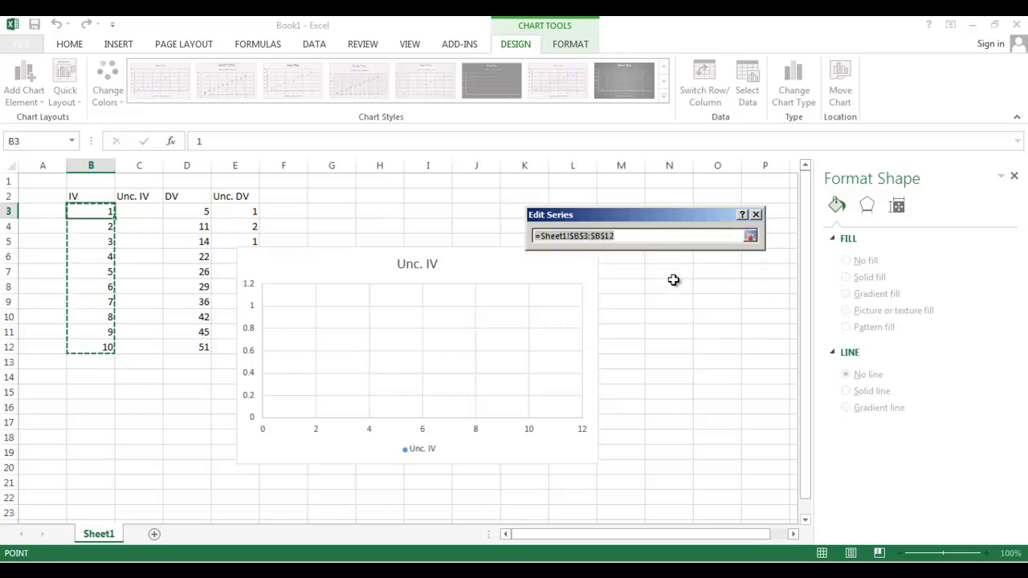
pyautogui.moveTo(91, 211); pyautogui.dragTo(90, 347)
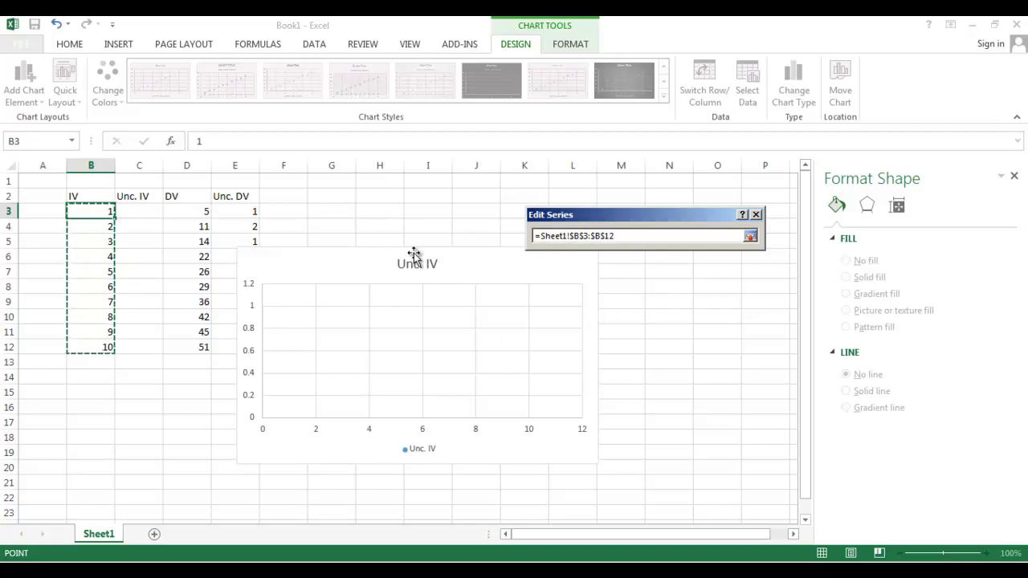
pyautogui.click(749, 236)
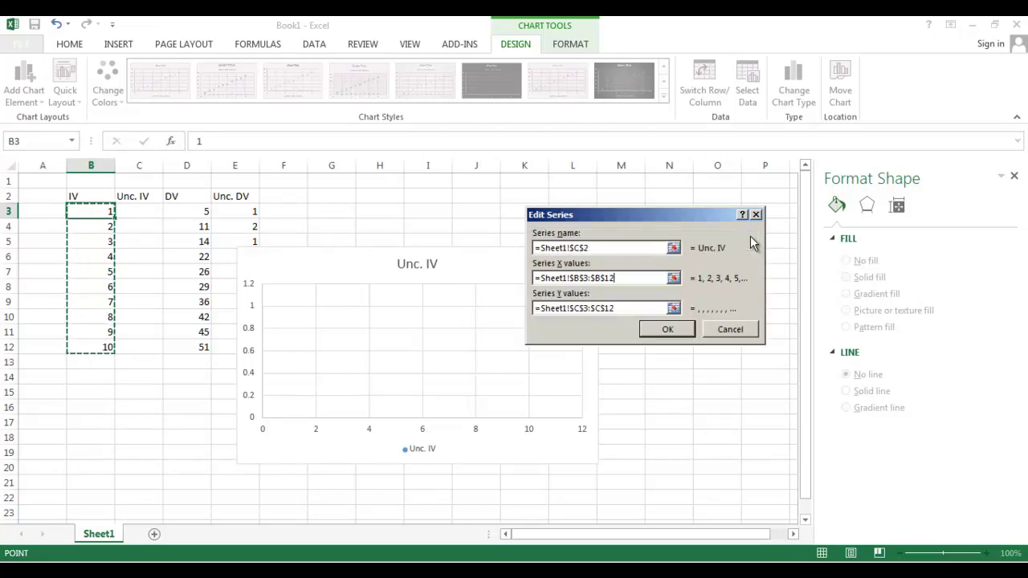
# - Set the series Y values to the DV data in D3:D12 and apply the data source changes
pyautogui.click(673, 309)
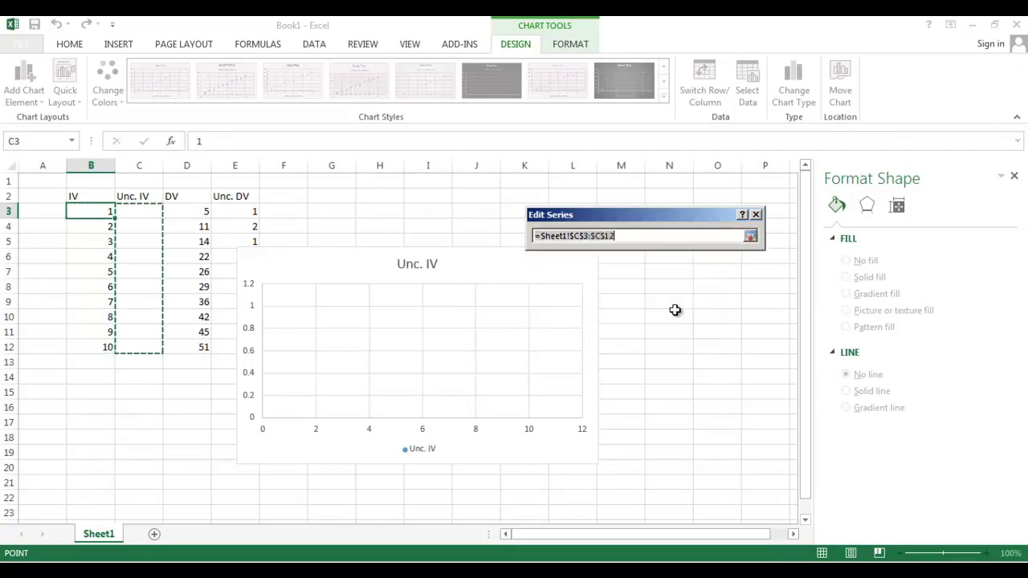
pyautogui.click(199, 213)
pyautogui.moveTo(199, 212); pyautogui.dragTo(200, 351)
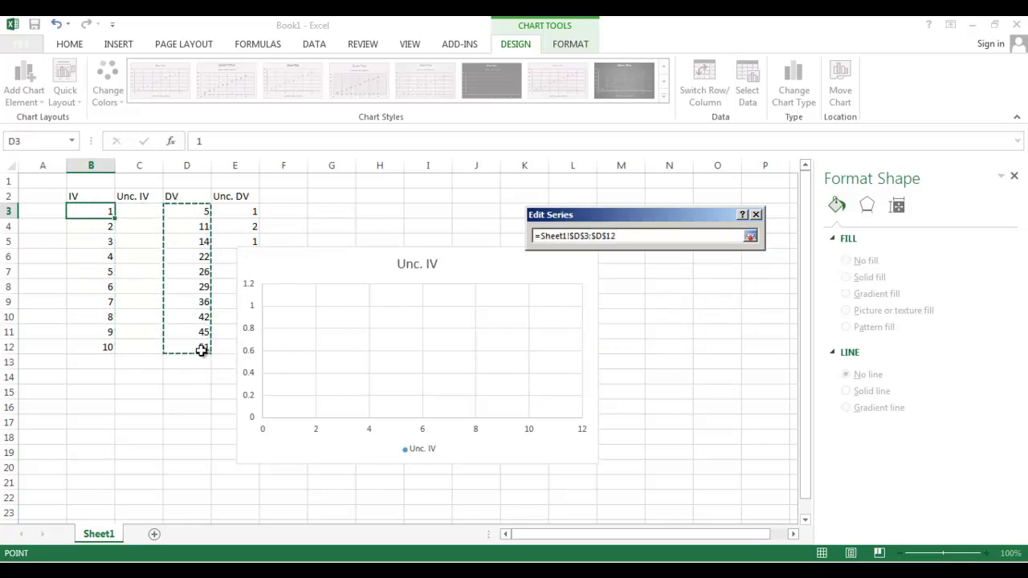
pyautogui.click(751, 238)
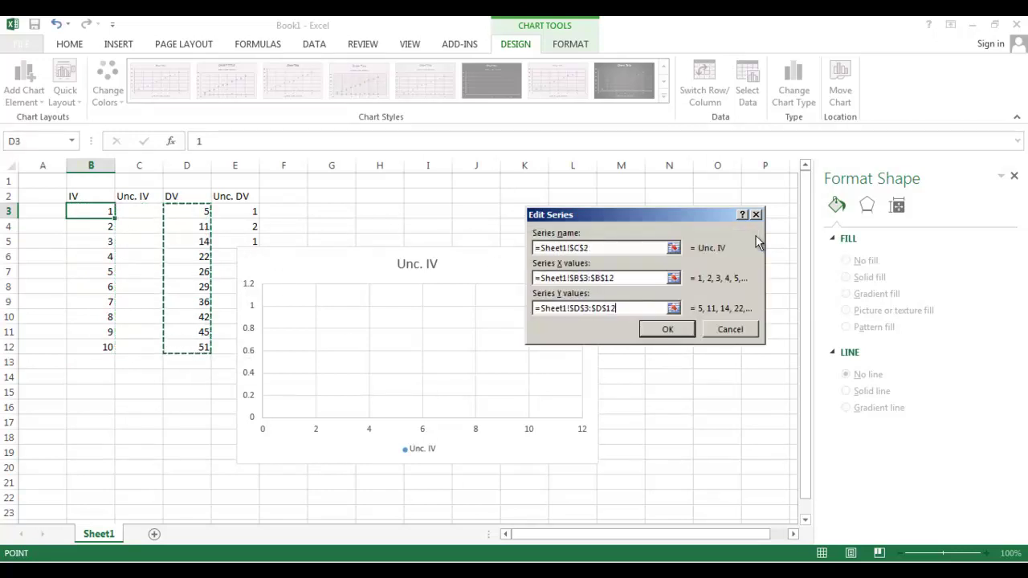
pyautogui.click(661, 328)
pyautogui.click(754, 377)
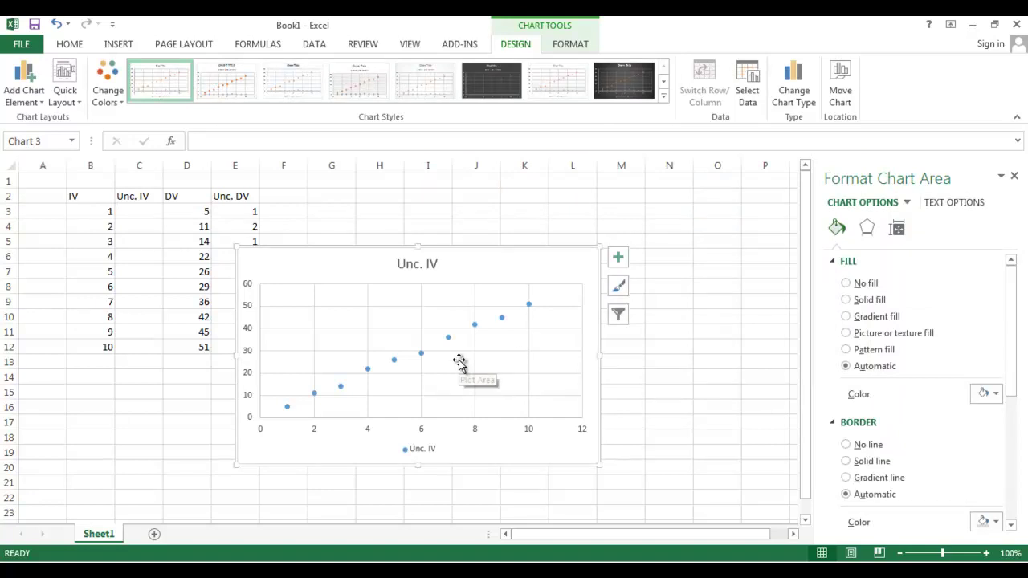
# - Delete the chart's legend and fill the data series markers with solid black
pyautogui.click(424, 454)
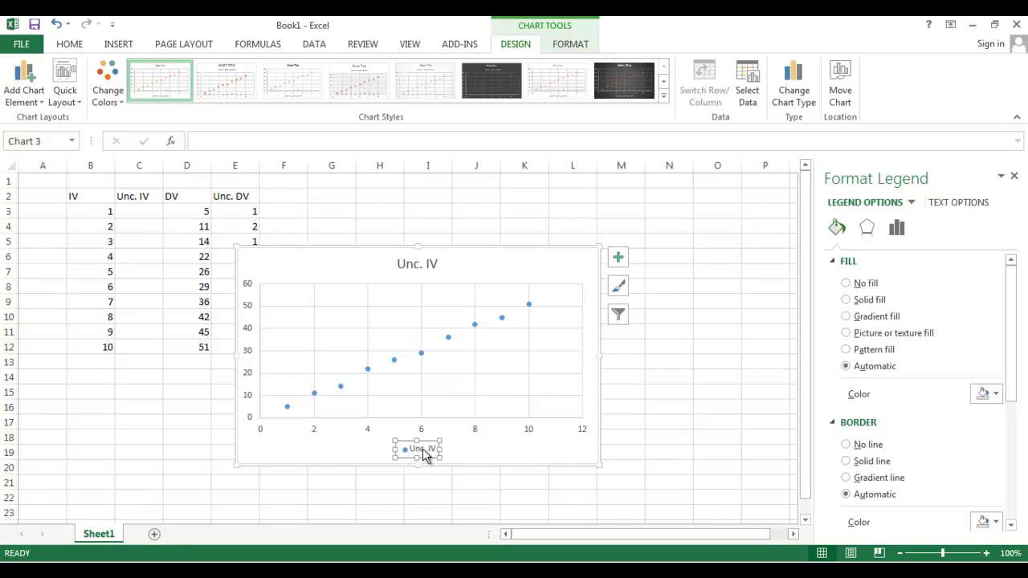
pyautogui.press('Delete')
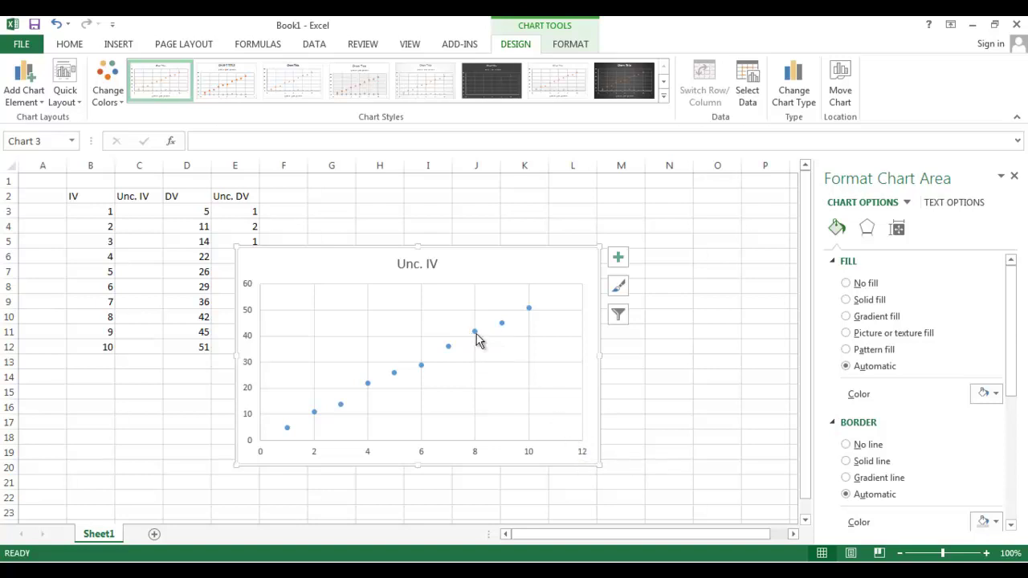
pyautogui.moveTo(477, 339)
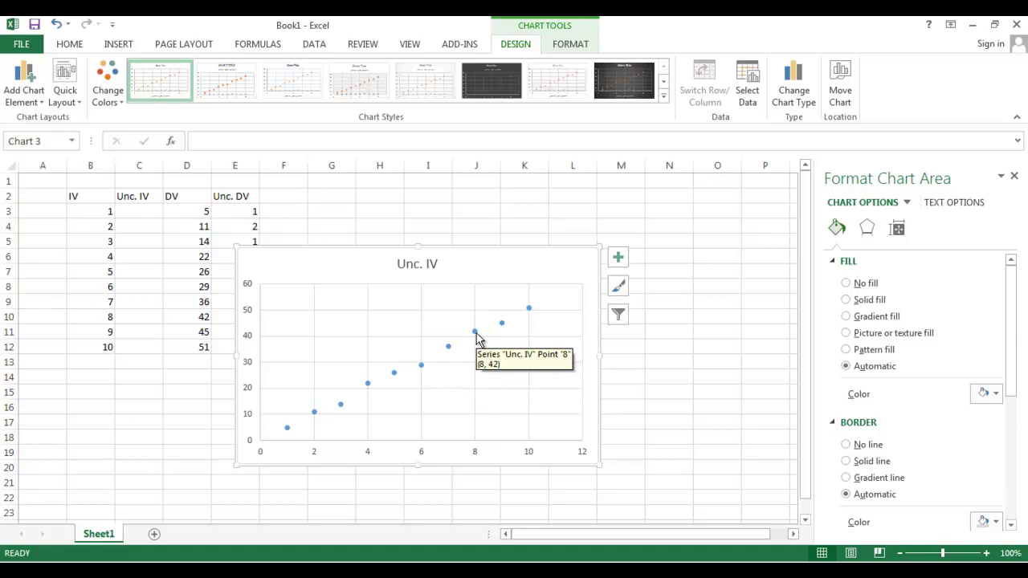
pyautogui.click(475, 333)
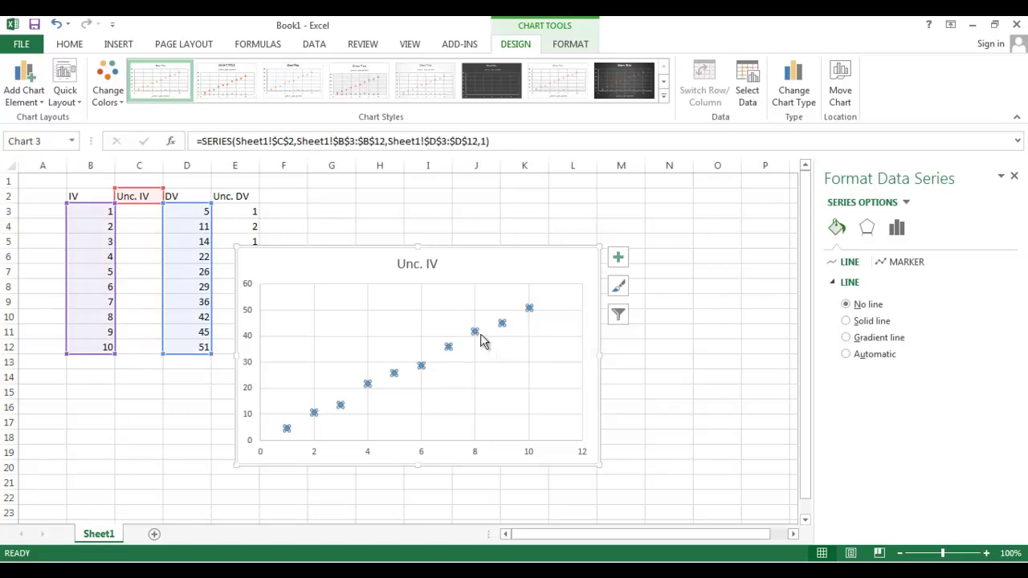
pyautogui.click(903, 266)
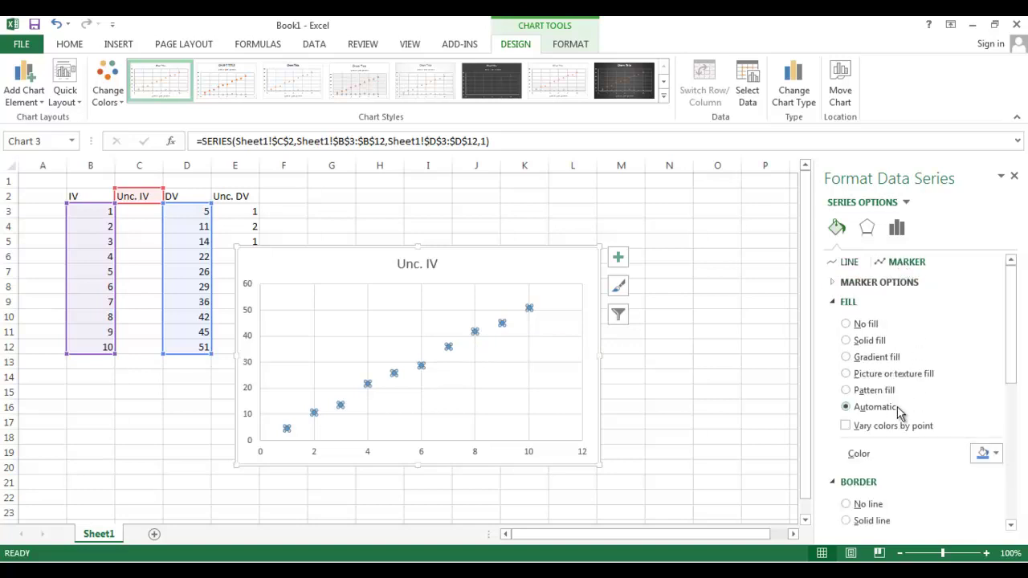
pyautogui.click(992, 453)
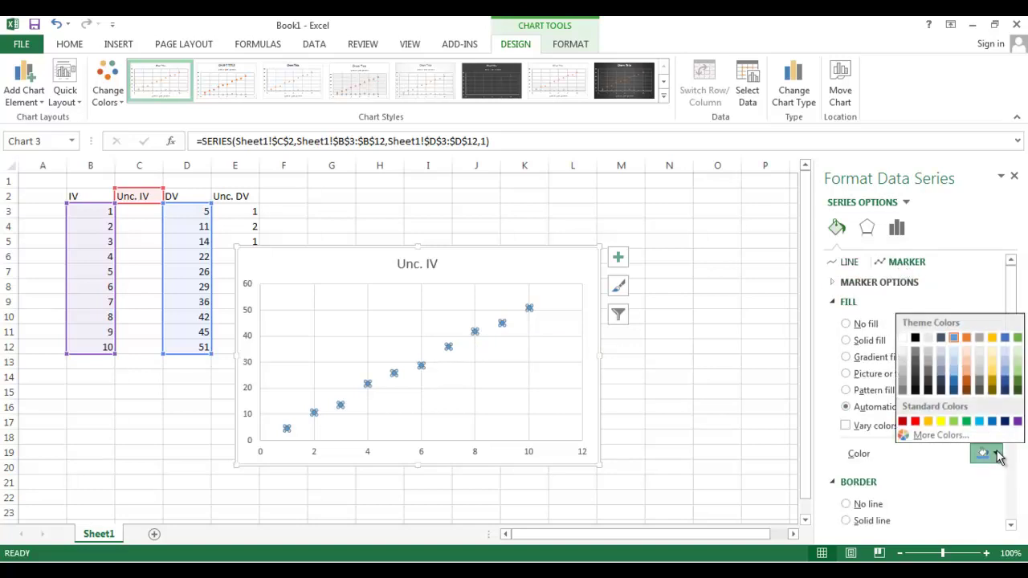
pyautogui.click(914, 338)
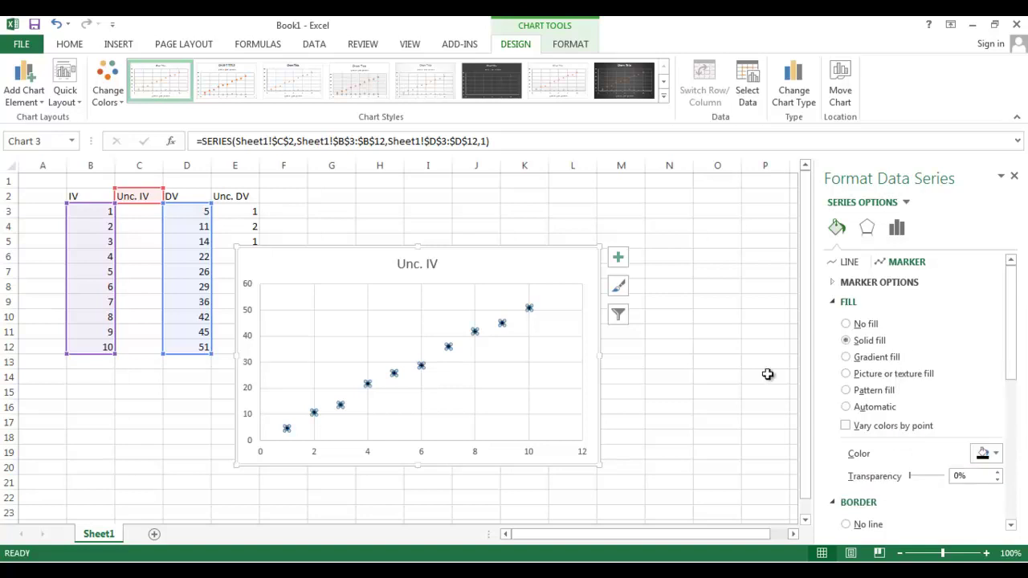
pyautogui.click(698, 377)
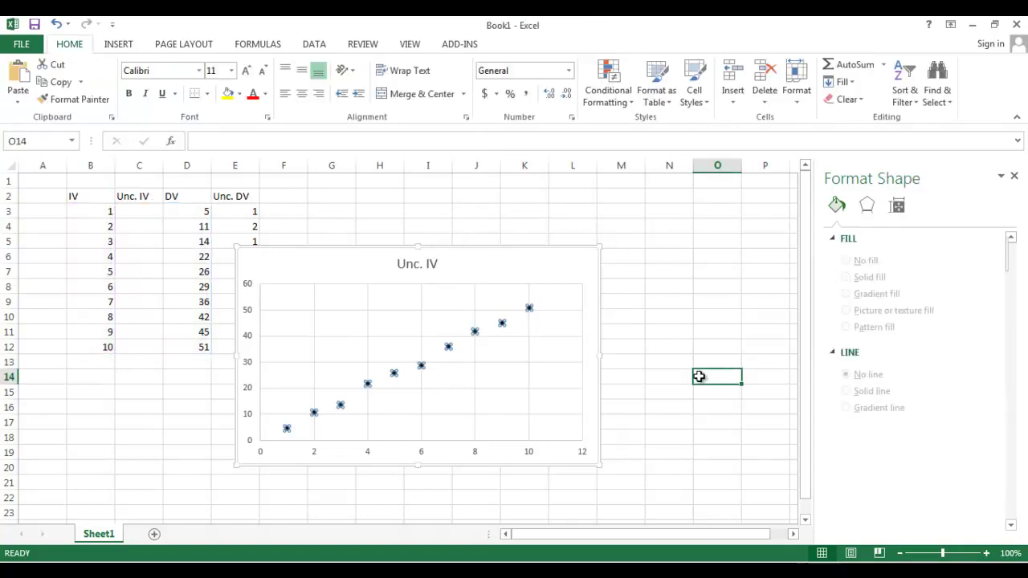
# - Set the border color of the data series markers to black
pyautogui.click(503, 322)
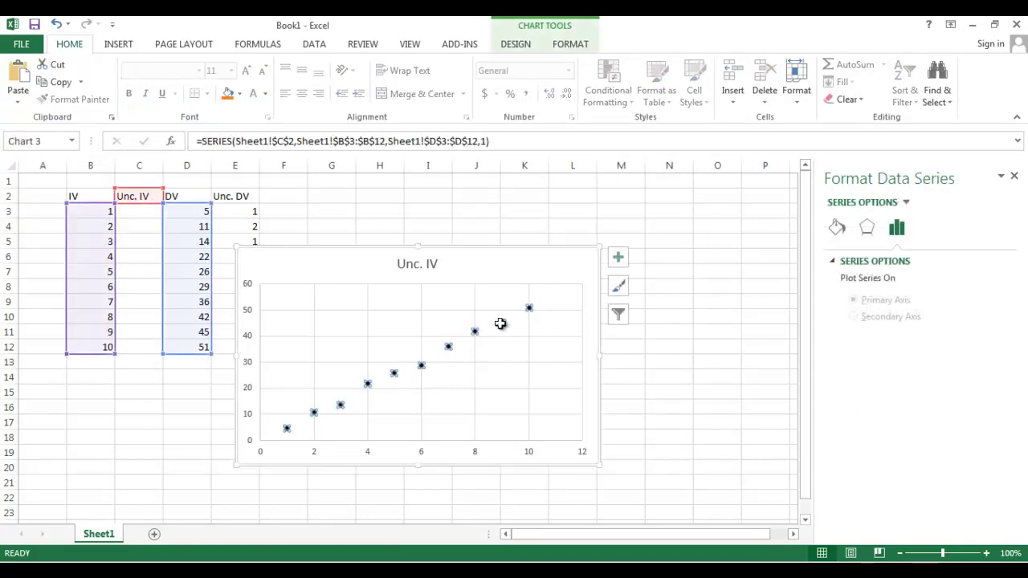
pyautogui.click(835, 231)
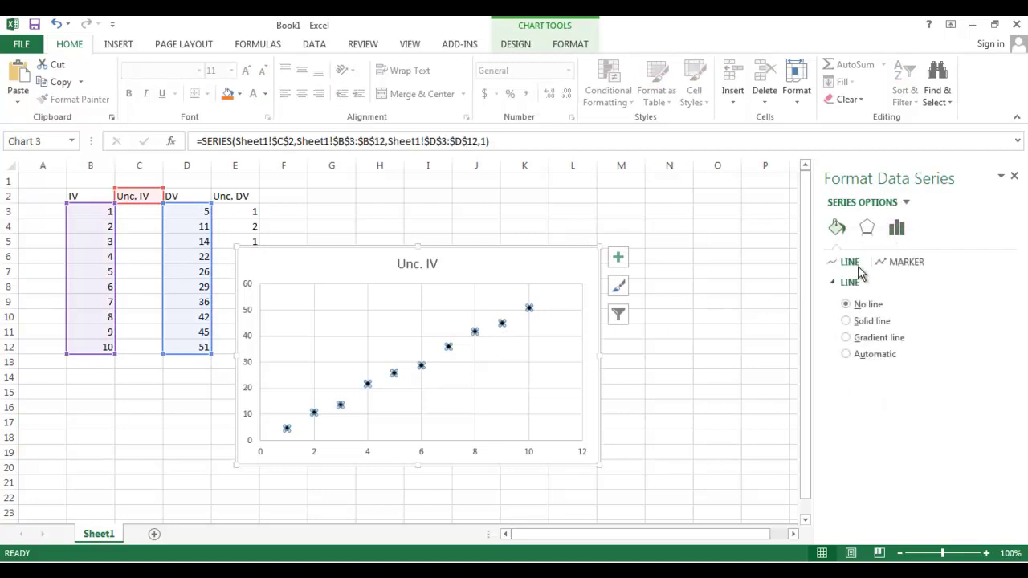
pyautogui.click(891, 265)
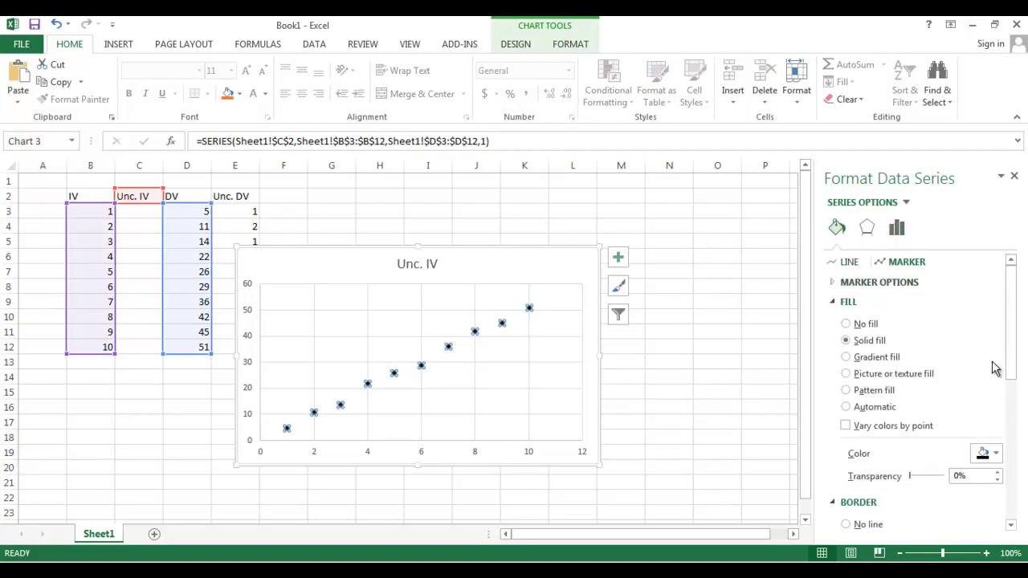
pyautogui.click(898, 288)
pyautogui.scroll(-5, 895, 305)
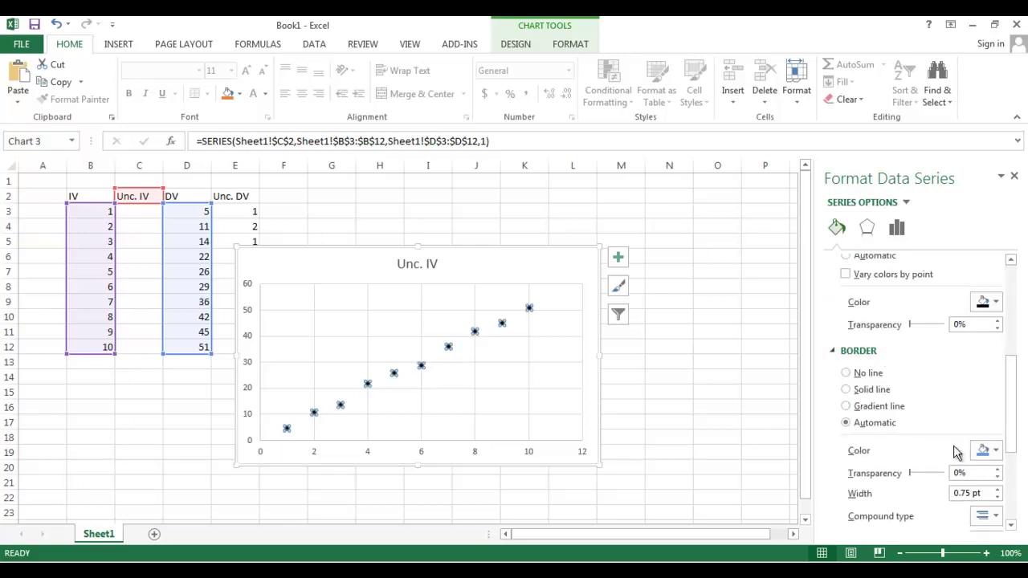
pyautogui.click(995, 451)
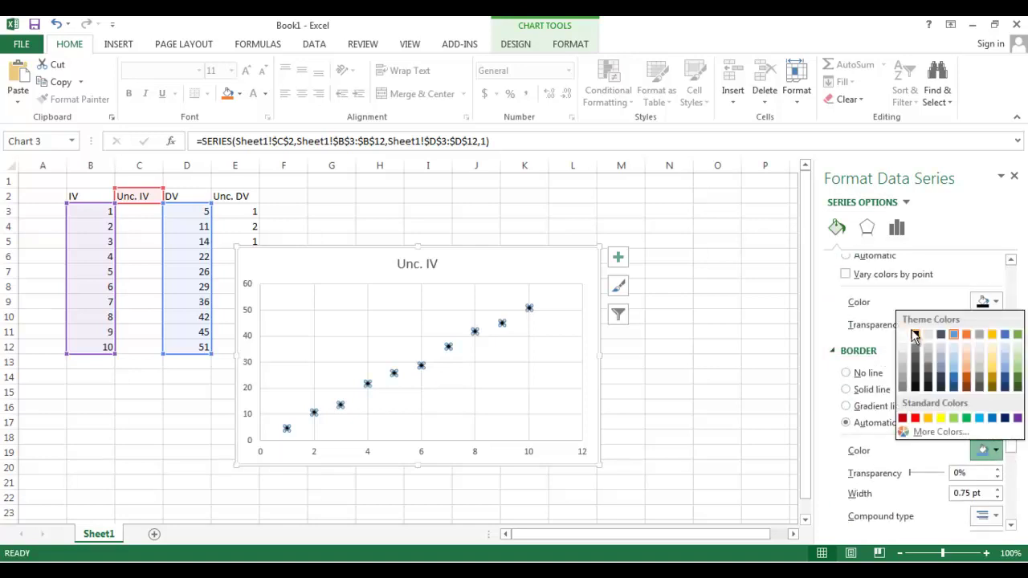
pyautogui.click(918, 338)
pyautogui.click(683, 361)
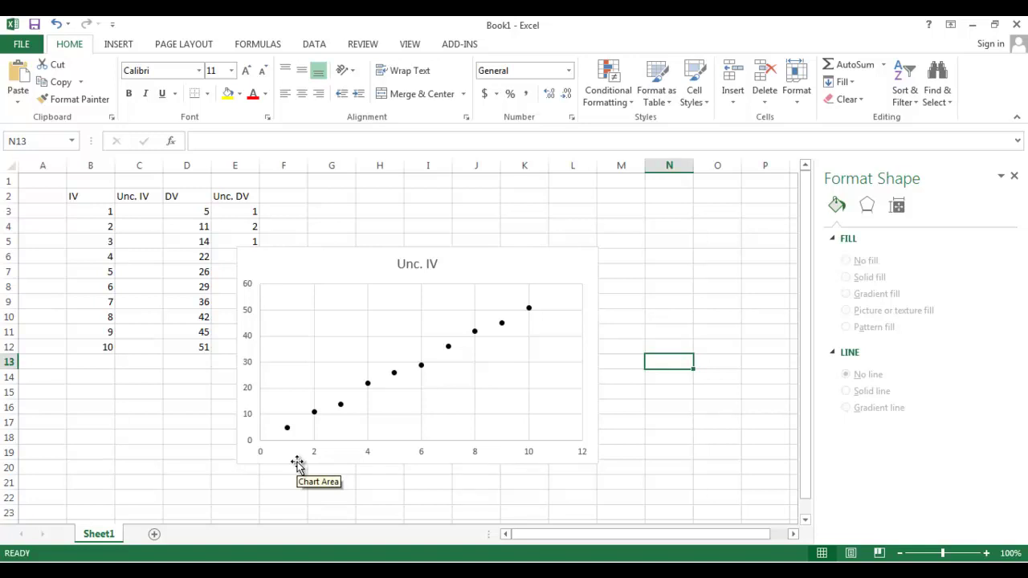
# - Move the chart up and to the right so it no longer covers the Unc. DV column
pyautogui.click(317, 268)
pyautogui.moveTo(314, 250); pyautogui.dragTo(369, 209)
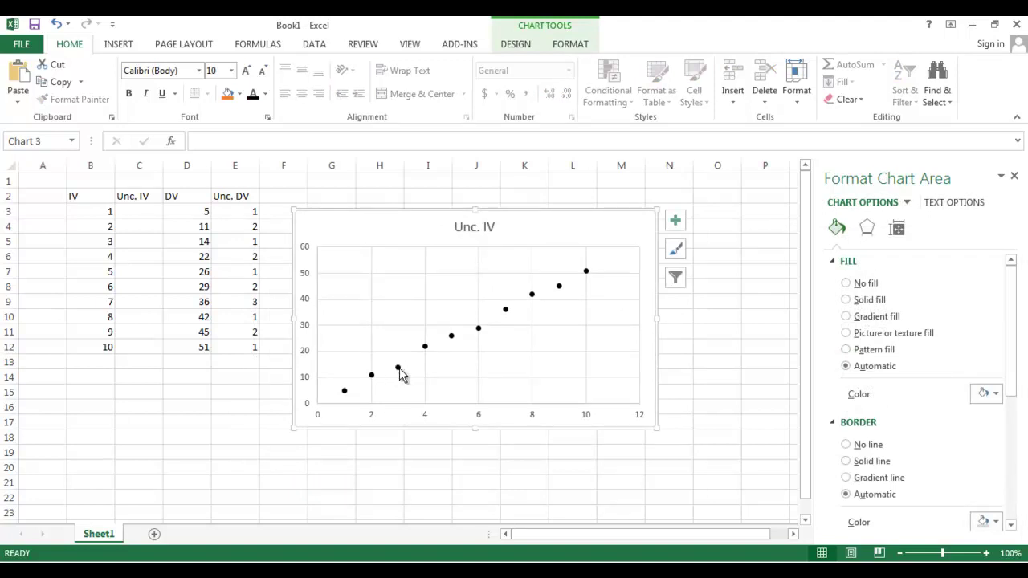
pyautogui.click(398, 367)
pyautogui.click(404, 221)
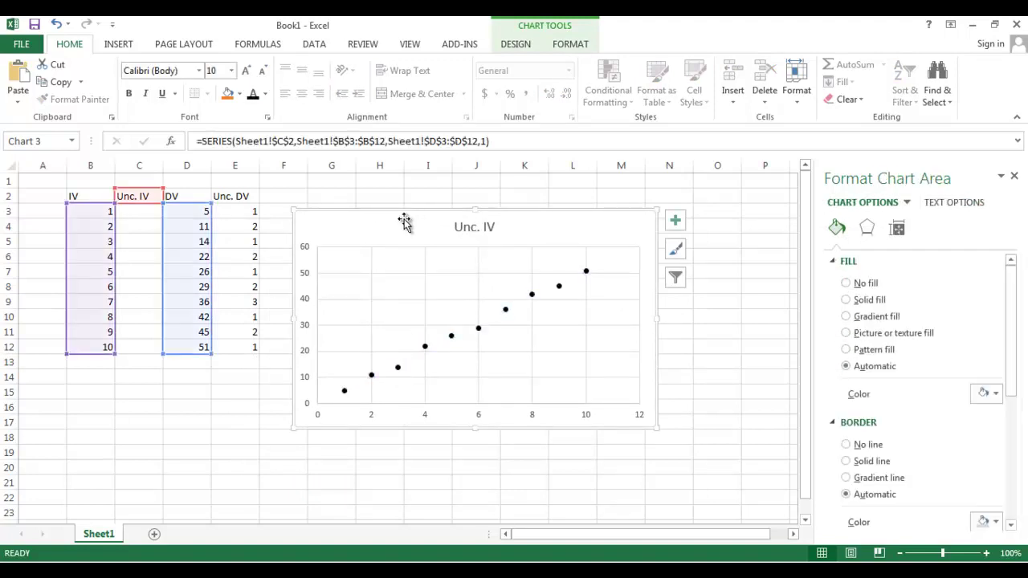
# - Add error bars to the chart and color the vertical error bar lines black
pyautogui.click(514, 46)
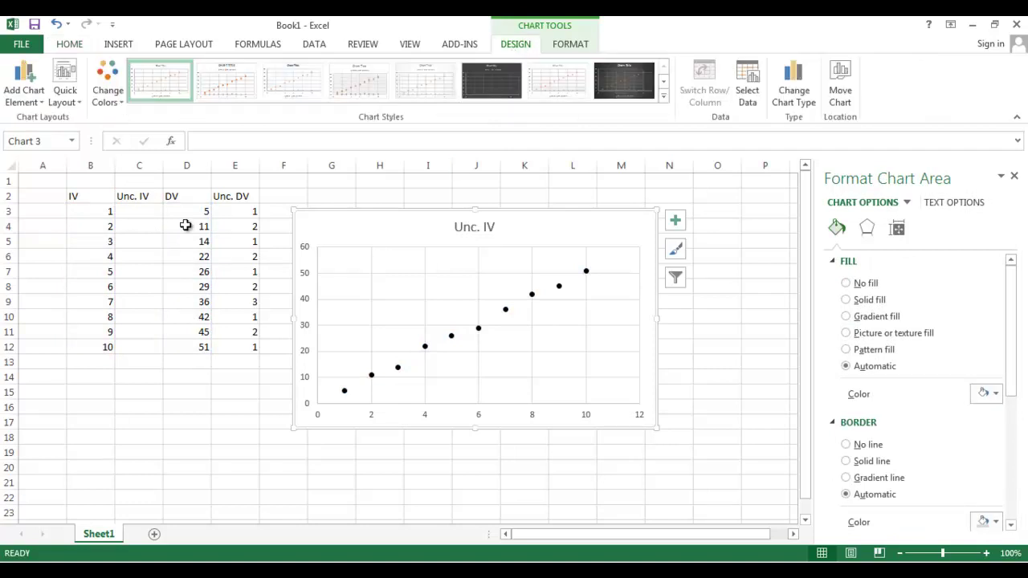
pyautogui.click(24, 84)
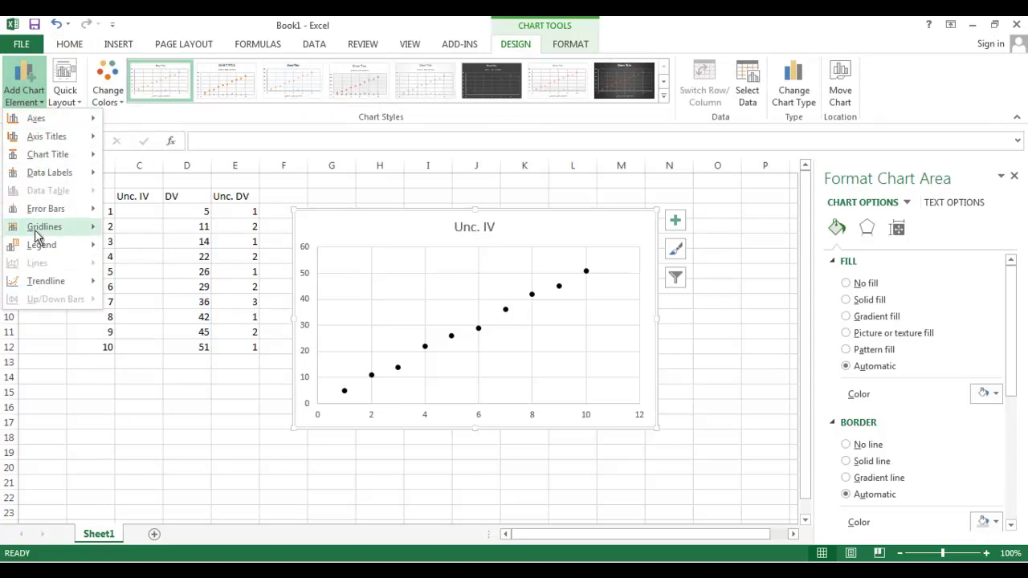
pyautogui.moveTo(50, 216)
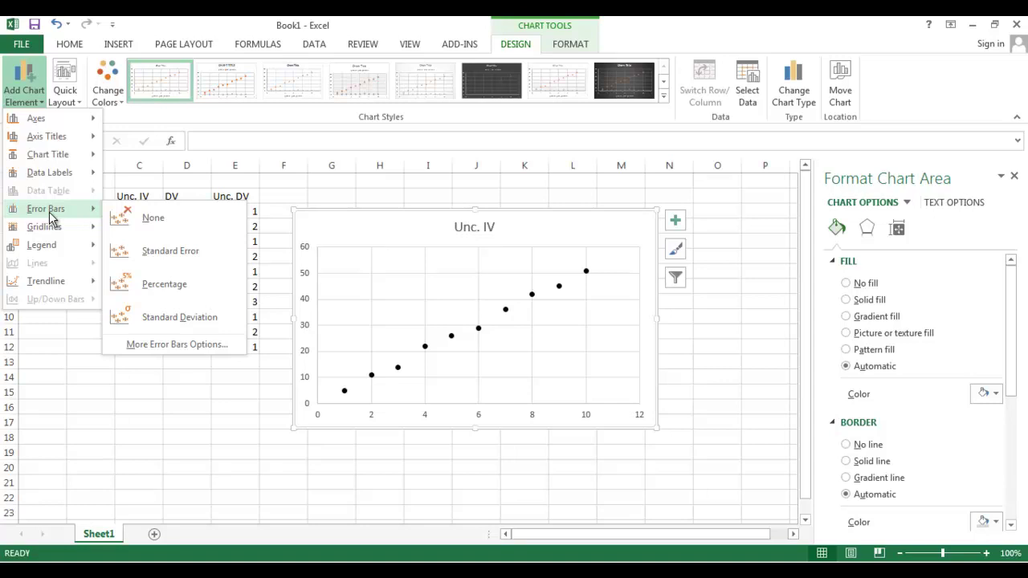
pyautogui.click(143, 347)
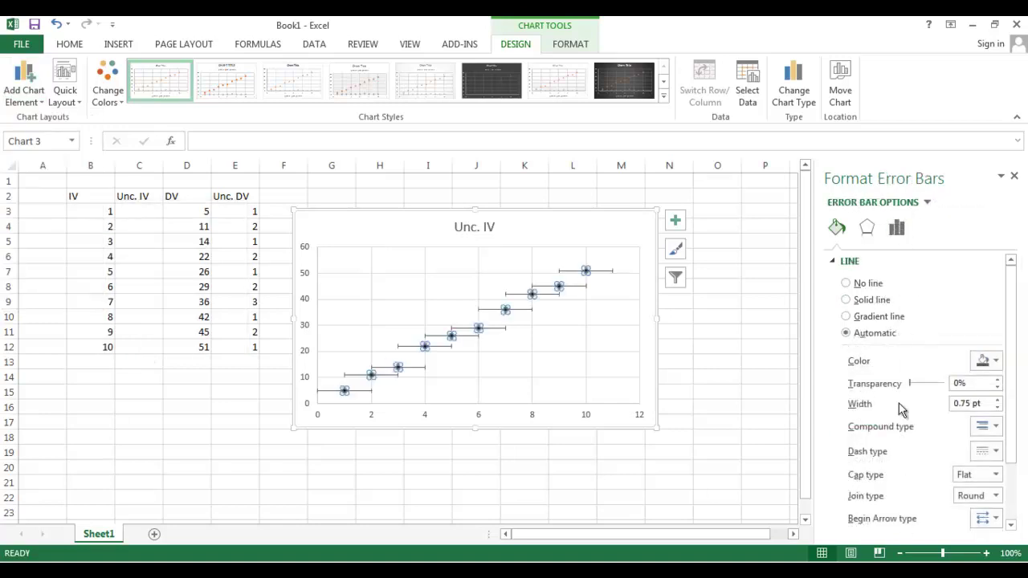
pyautogui.click(994, 360)
pyautogui.click(915, 395)
pyautogui.click(707, 347)
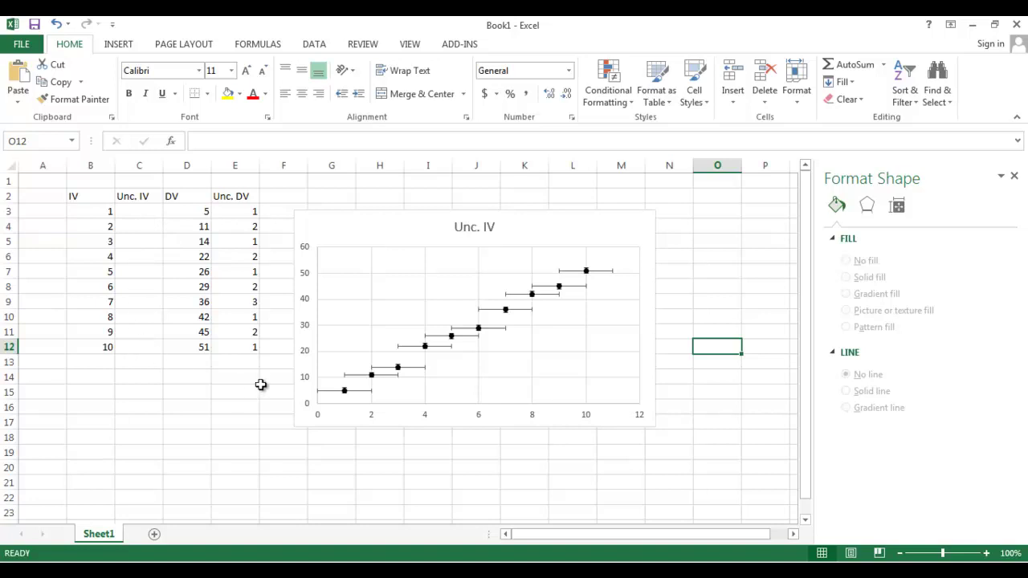
# - Delete the horizontal error bars and stretch the chart's lower edge down to about row 22
pyautogui.click(327, 392)
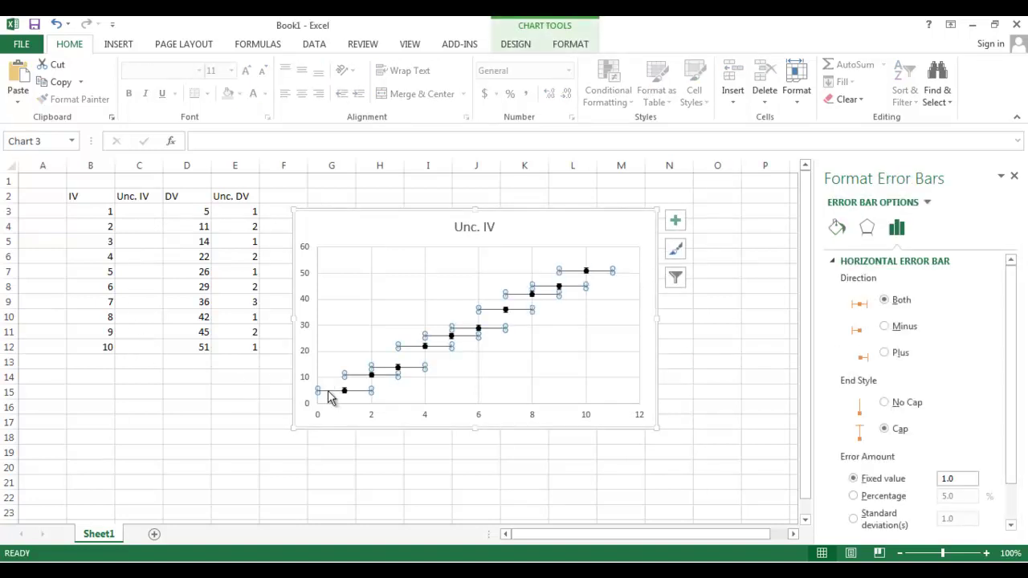
pyautogui.press('Delete')
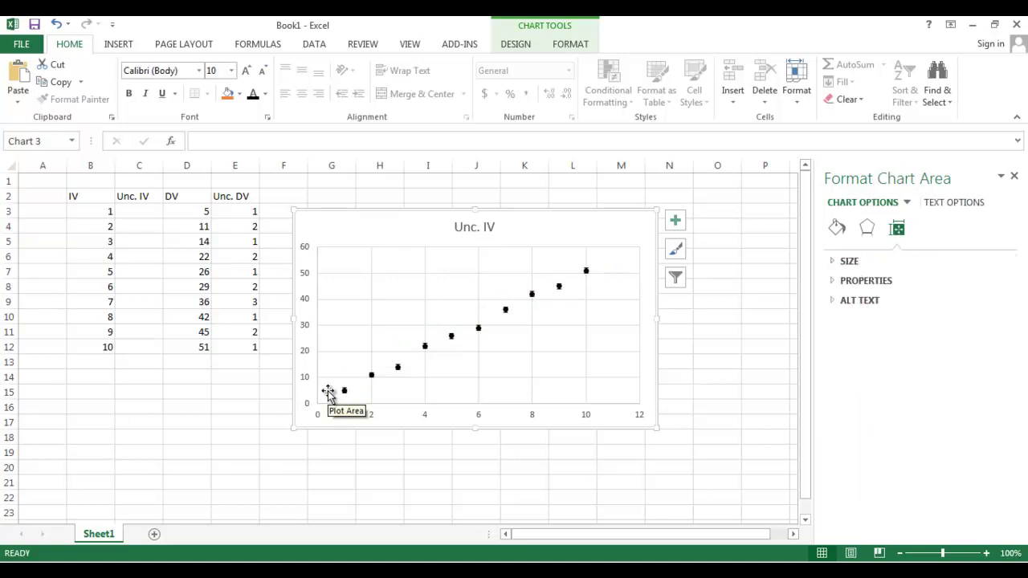
pyautogui.moveTo(452, 345)
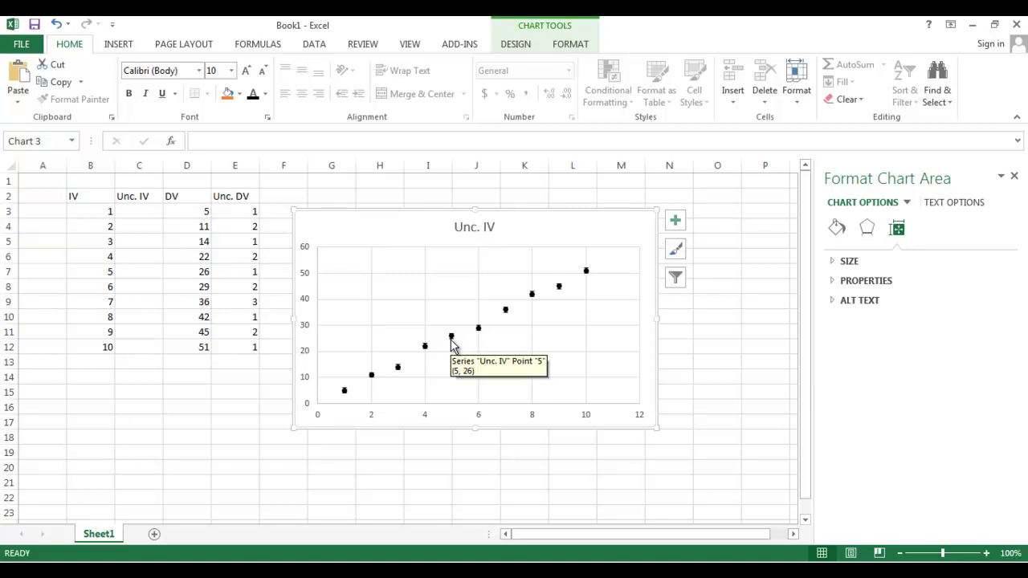
pyautogui.click(451, 340)
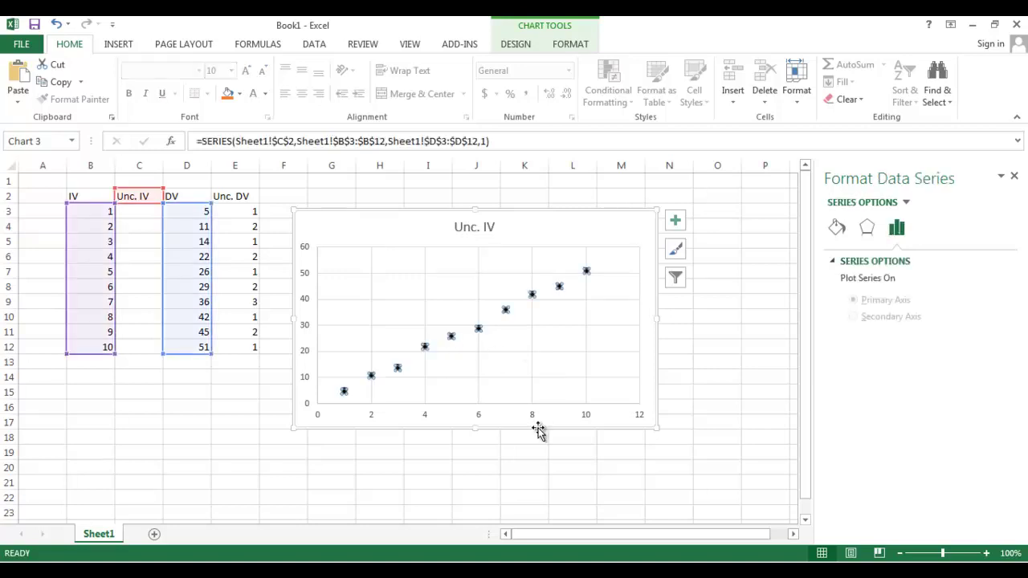
pyautogui.moveTo(475, 428); pyautogui.dragTo(482, 509)
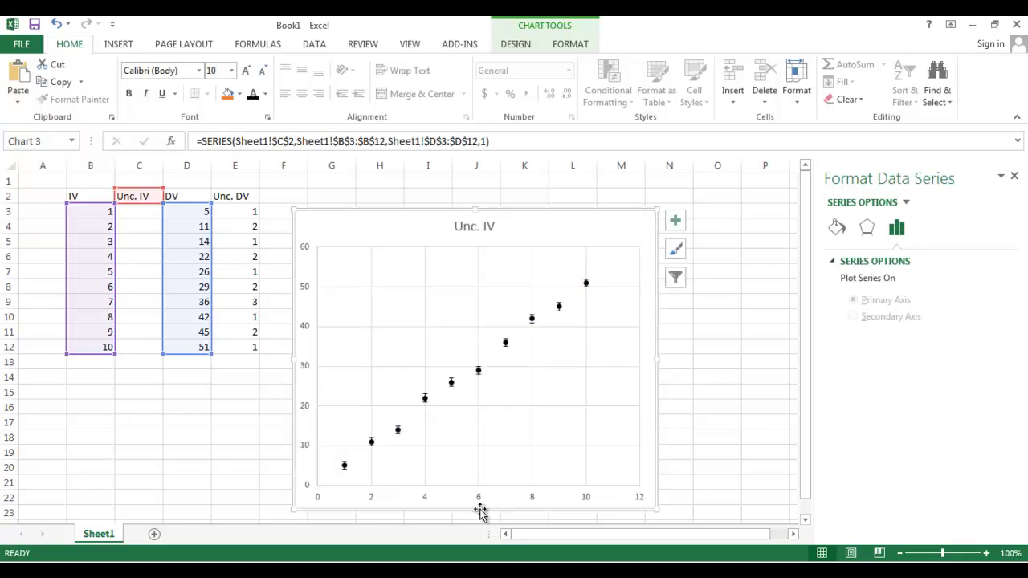
# - Switch the vertical error bars to a custom error amount with the Unc. DV data in E3:E12 as positive values
pyautogui.click(452, 379)
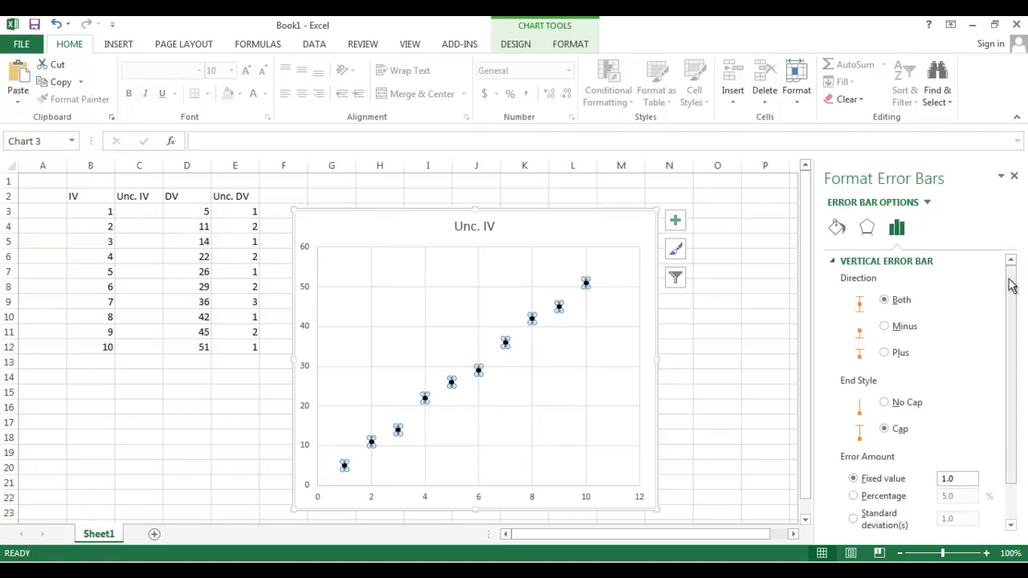
pyautogui.moveTo(1013, 289); pyautogui.dragTo(1013, 329)
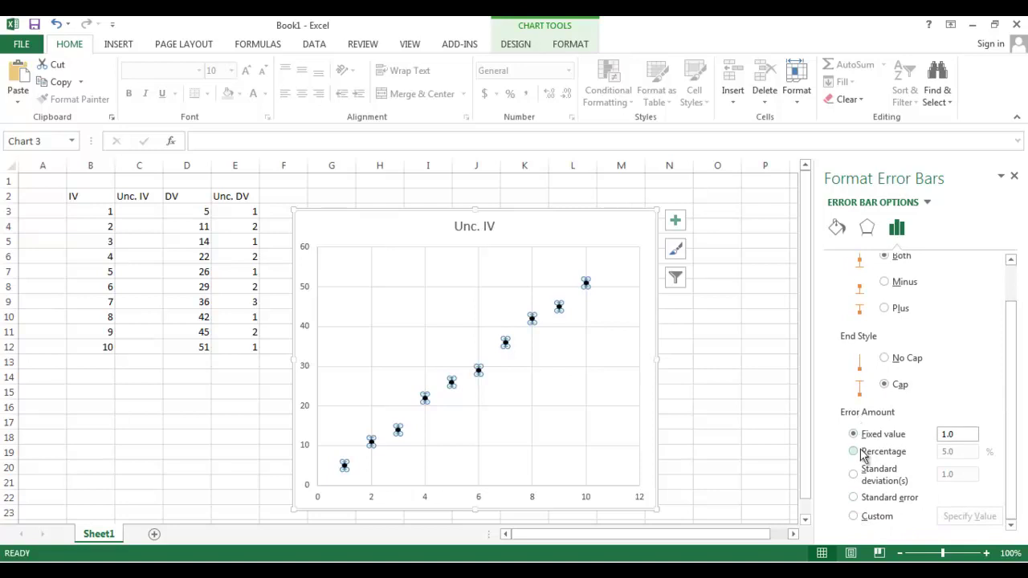
pyautogui.click(854, 517)
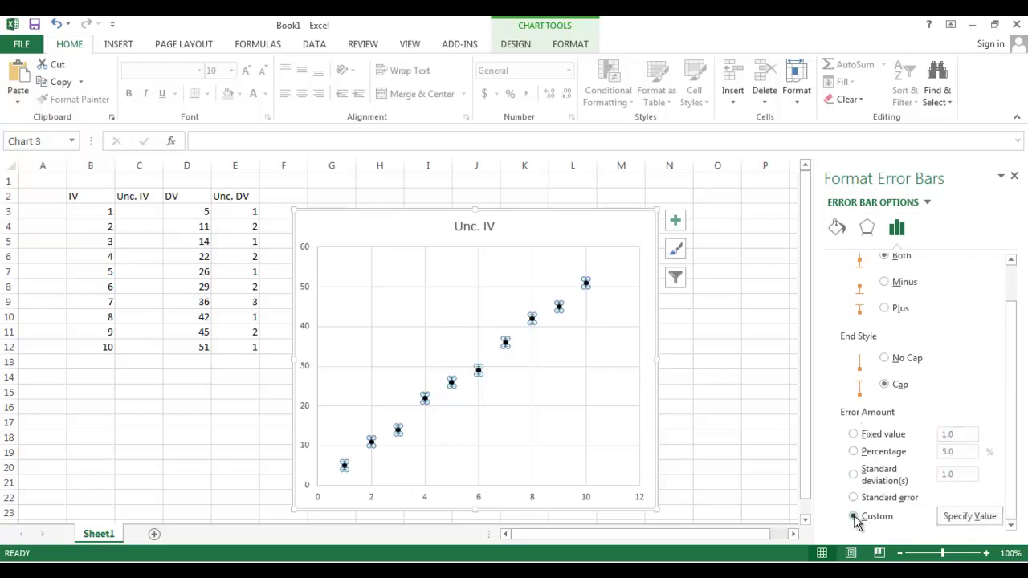
pyautogui.click(963, 518)
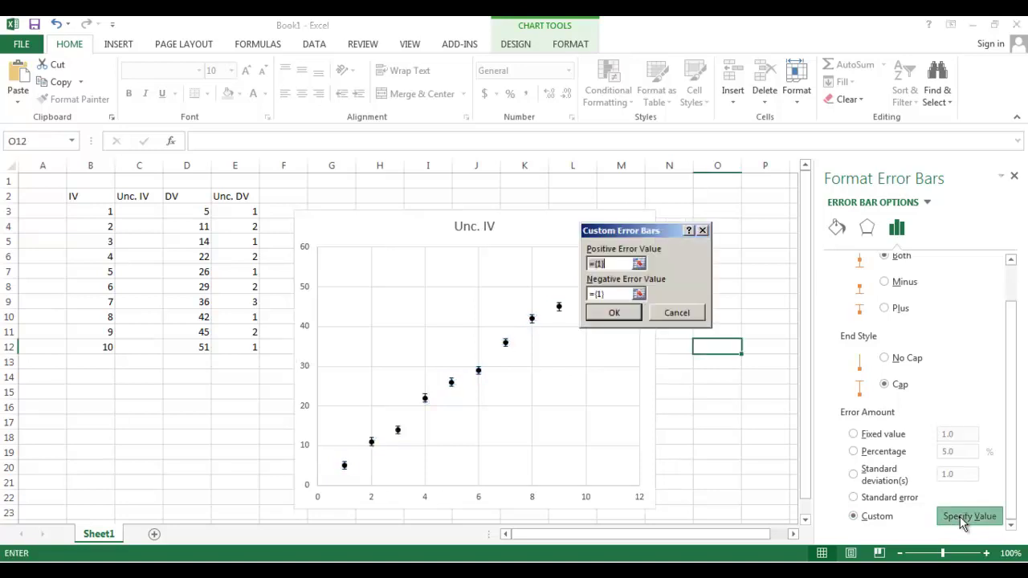
pyautogui.click(638, 265)
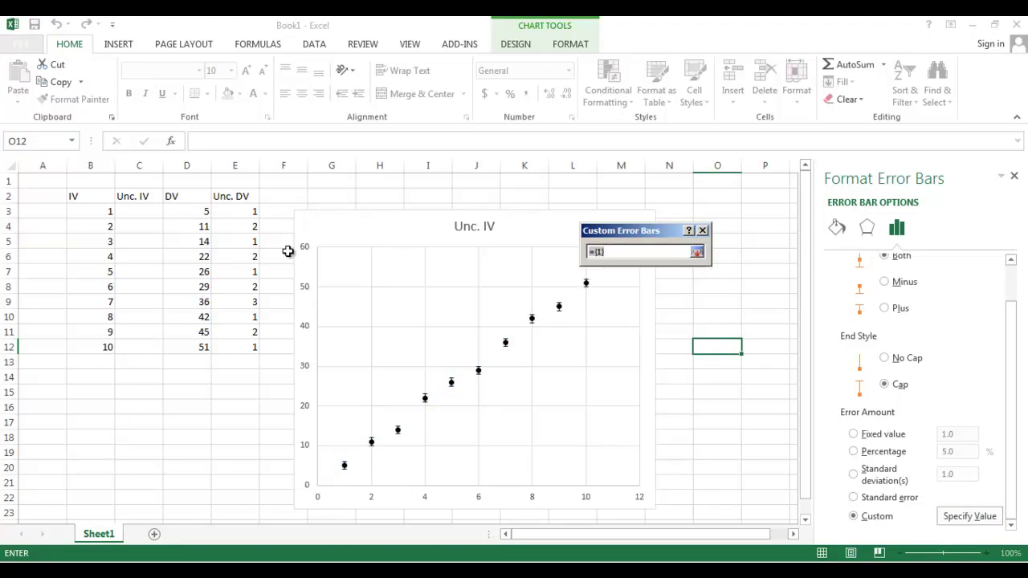
pyautogui.moveTo(248, 212); pyautogui.dragTo(239, 350)
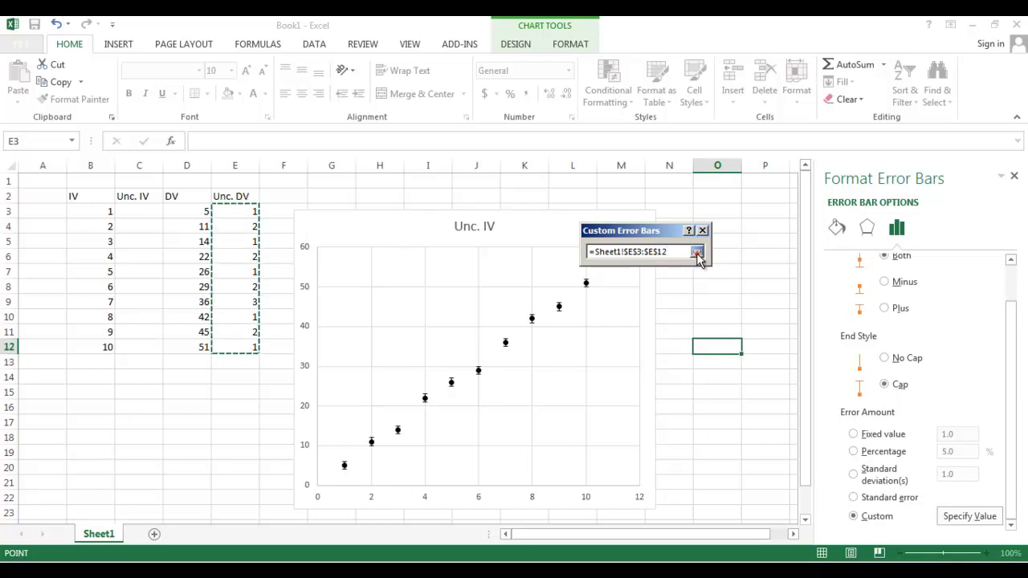
pyautogui.click(697, 252)
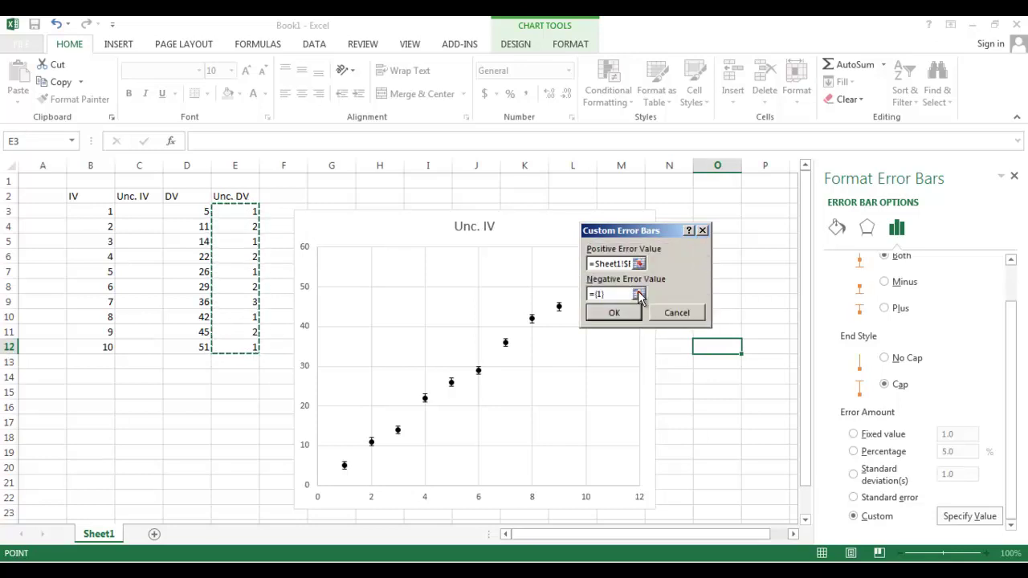
# - Set the negative error values to the Unc. DV data in E3:E12 and apply the custom error bars
pyautogui.click(638, 294)
pyautogui.moveTo(238, 211); pyautogui.dragTo(241, 349)
pyautogui.click(697, 252)
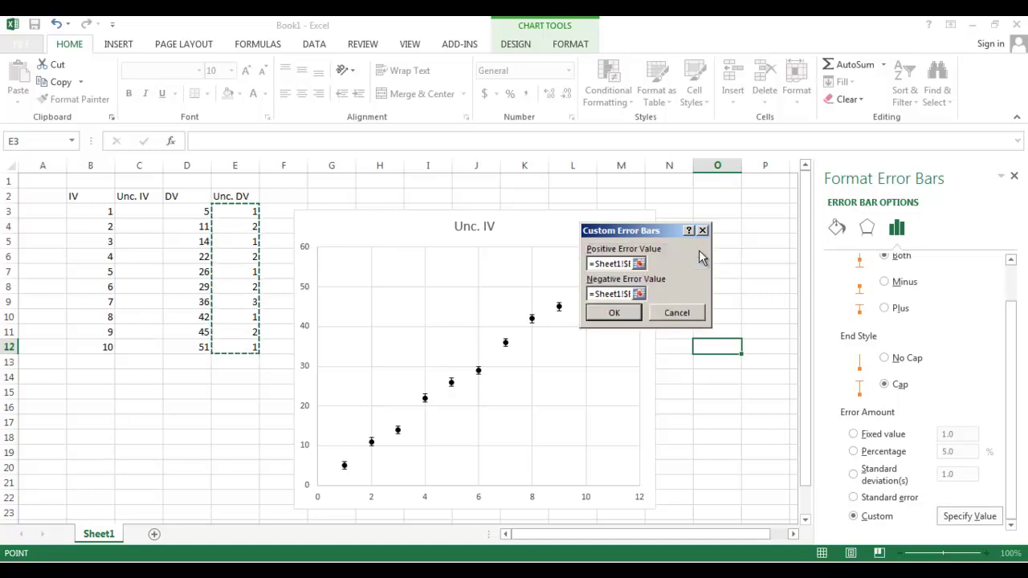
pyautogui.click(624, 312)
pyautogui.click(696, 362)
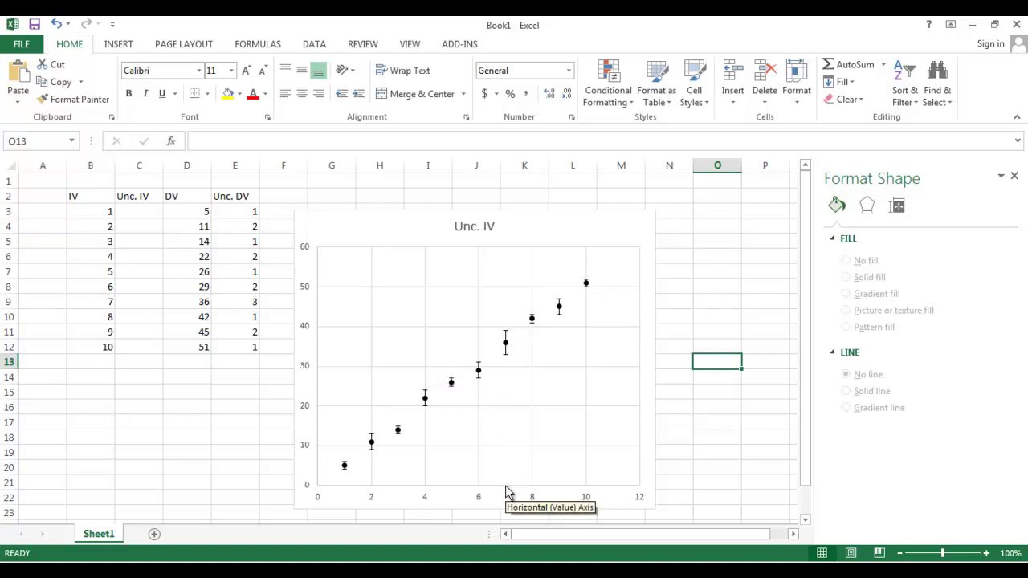
pyautogui.click(106, 303)
pyautogui.click(256, 305)
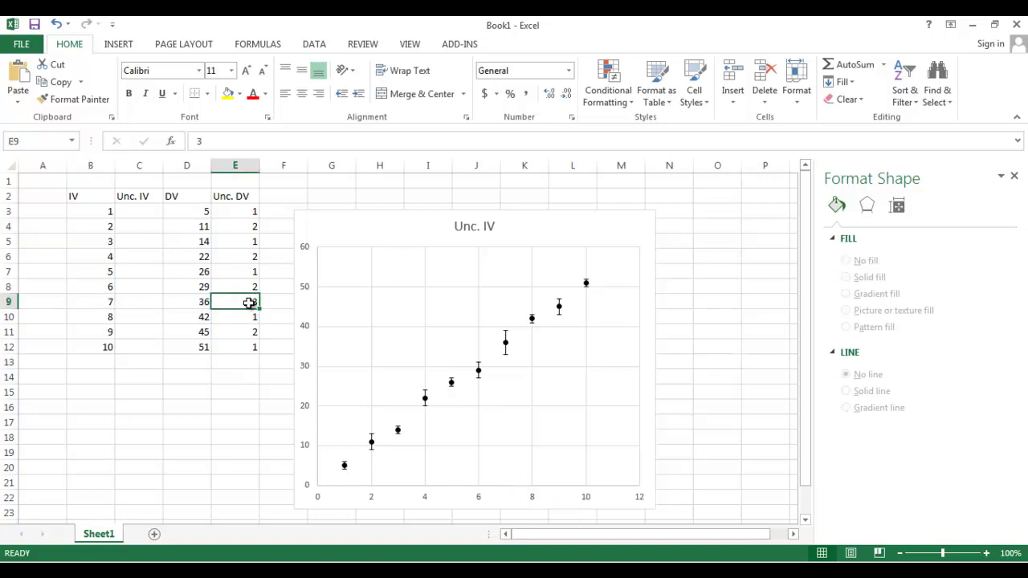
pyautogui.click(104, 301)
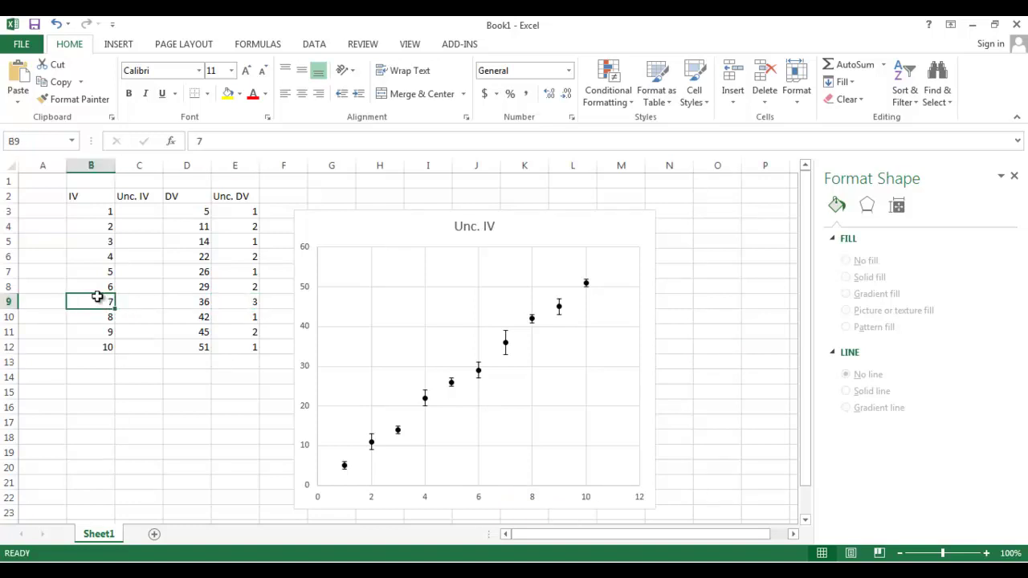
pyautogui.click(225, 300)
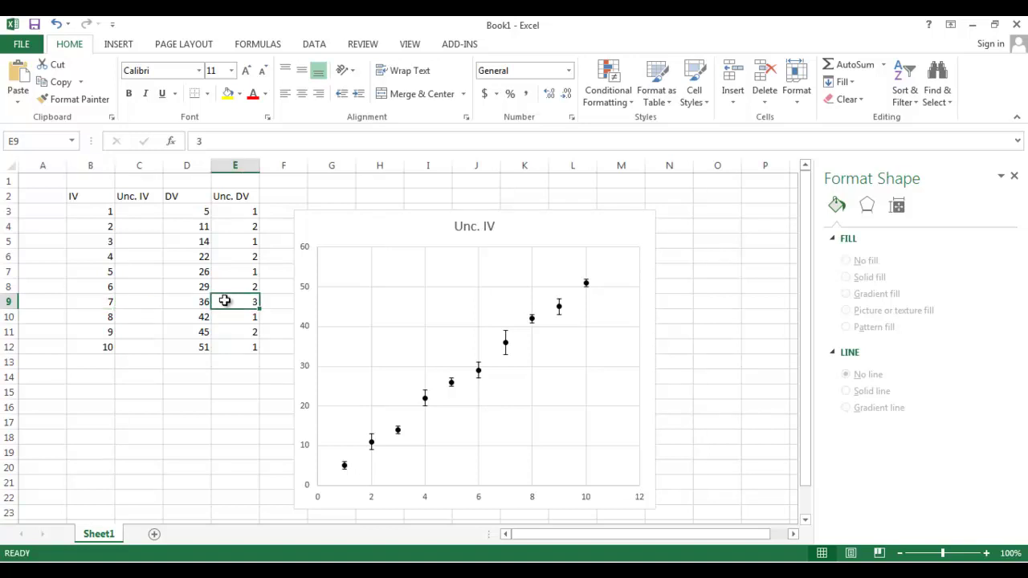
# - Replace the chart title with "Independent Variable vs. Dependent Variable"
pyautogui.click(382, 227)
pyautogui.click(456, 226)
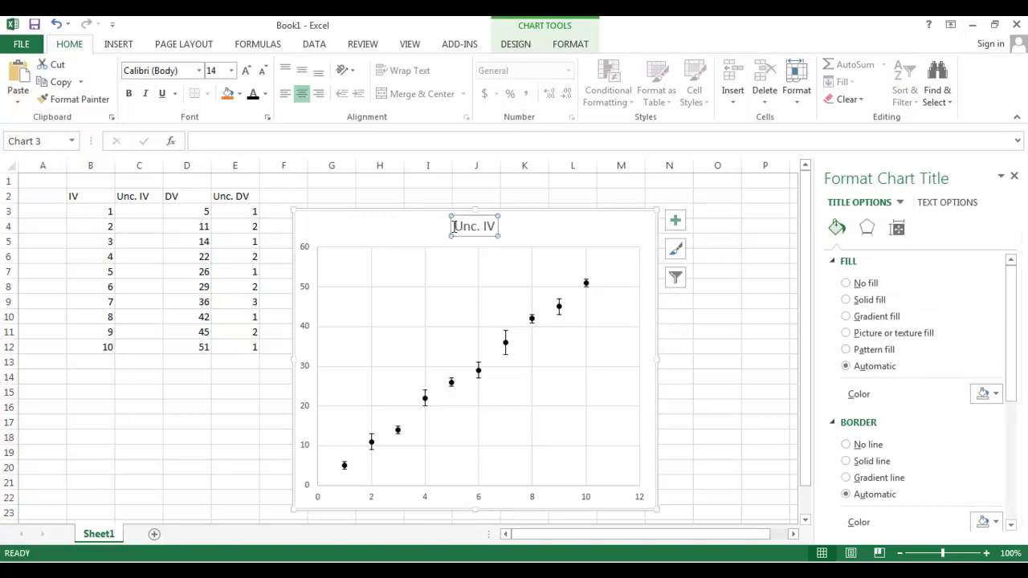
pyautogui.moveTo(455, 226); pyautogui.dragTo(500, 228)
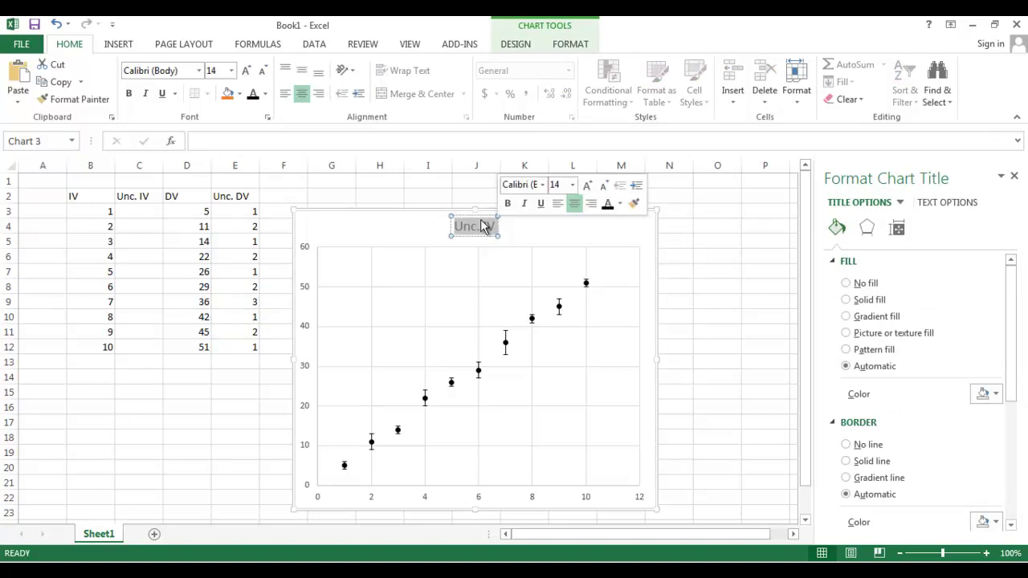
pyautogui.write('Indep')
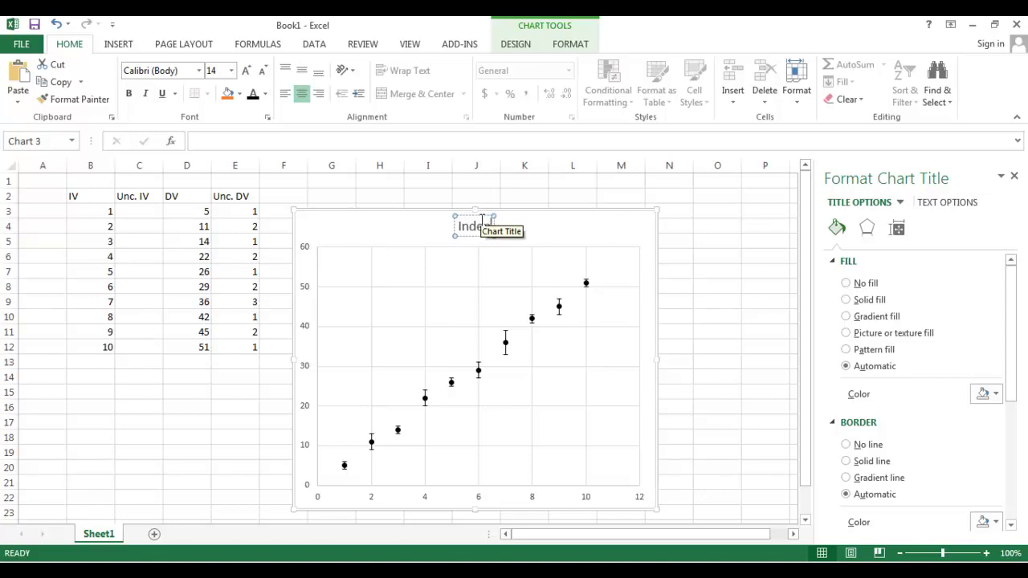
pyautogui.write('endent Varia')
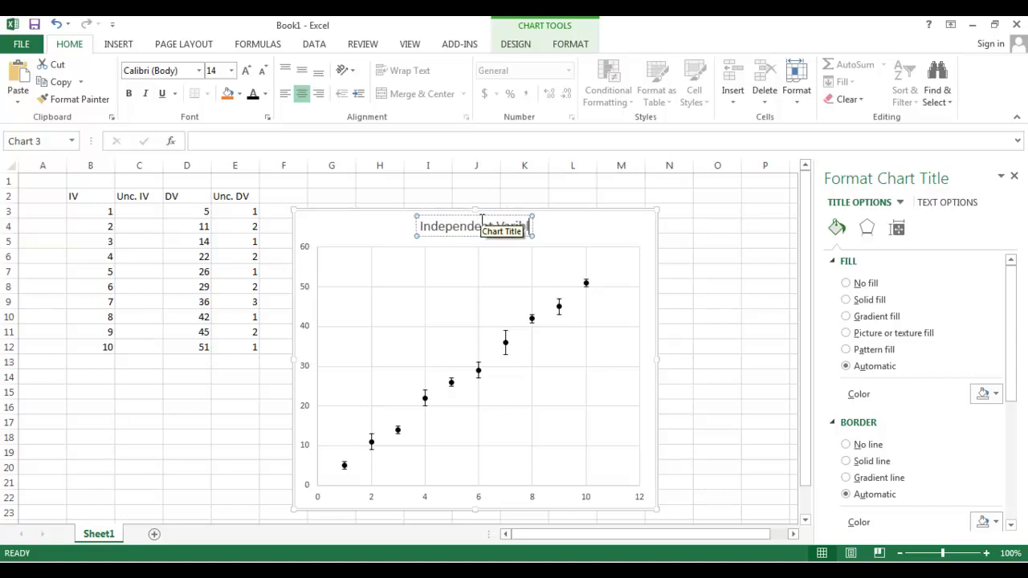
pyautogui.write('bles vs. Dependent Variable')
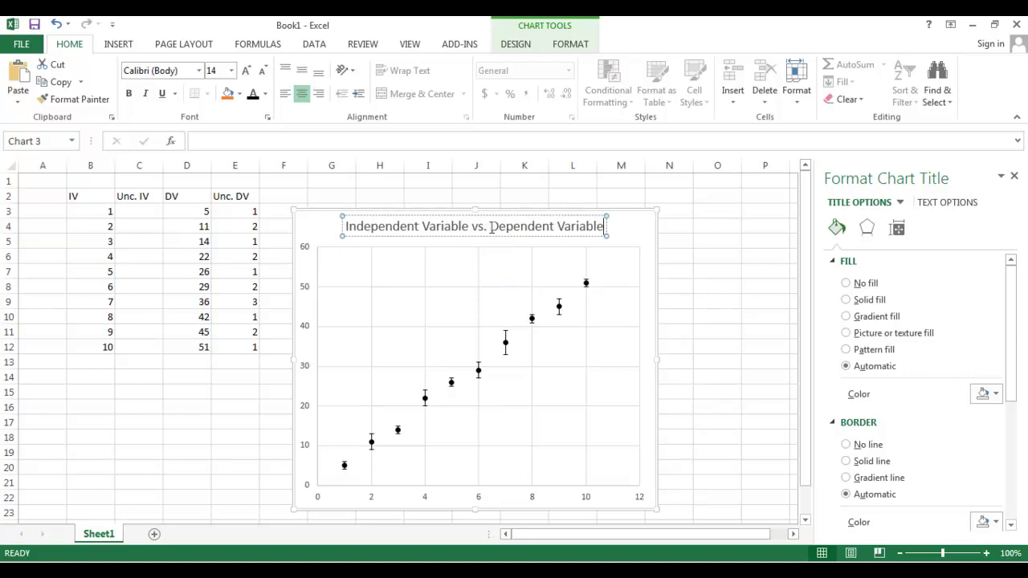
# - Reword the chart title to "Dependent Variable vs. Independent Variable"
pyautogui.moveTo(491, 226); pyautogui.dragTo(342, 229)
pyautogui.press('Delete')
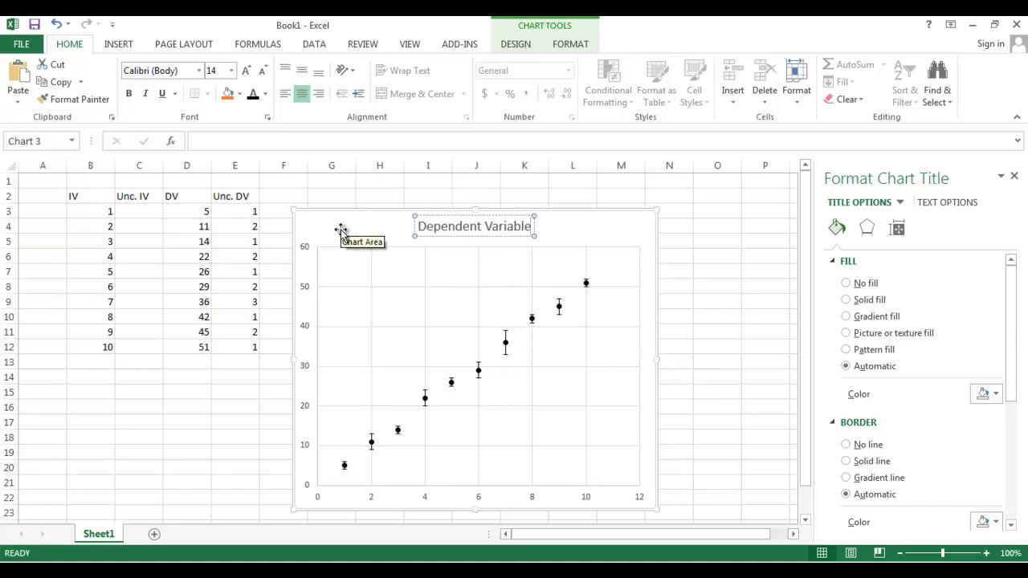
pyautogui.write('vs. Inde')
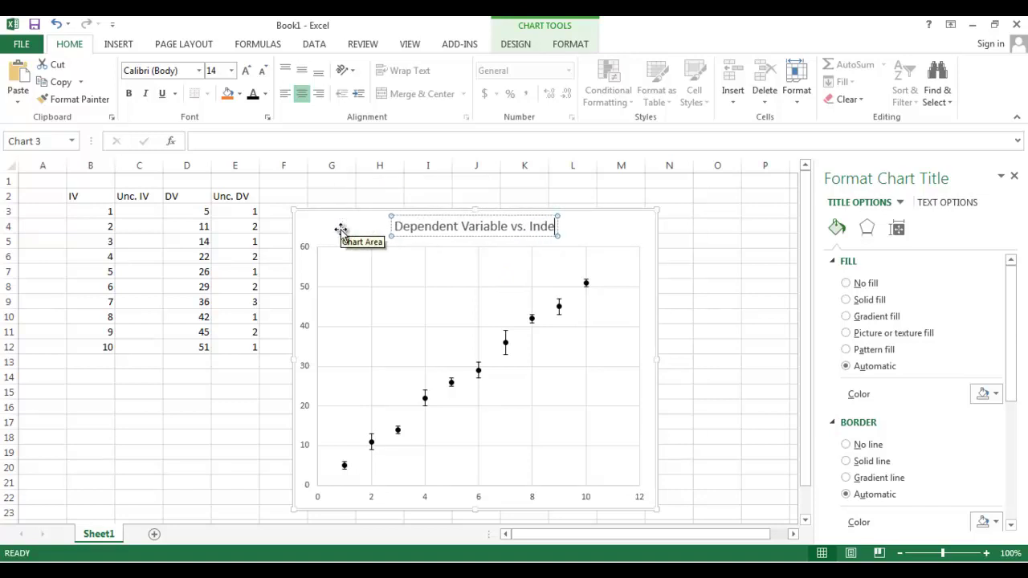
pyautogui.write('pendent Var')
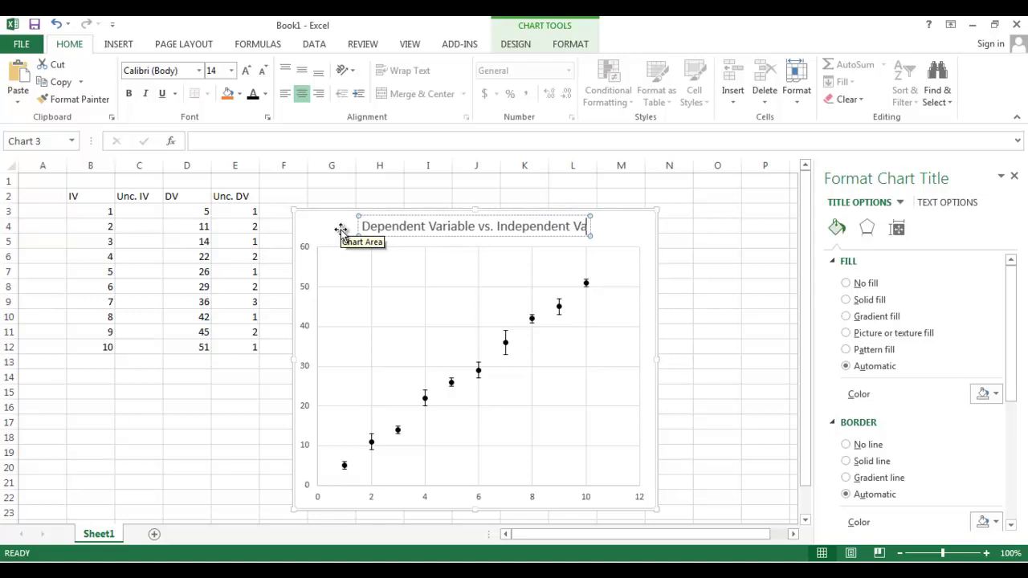
pyautogui.write('iable')
pyautogui.click(667, 262)
pyautogui.click(708, 257)
# - Select the chart's vertical axis for formatting
pyautogui.click(454, 268)
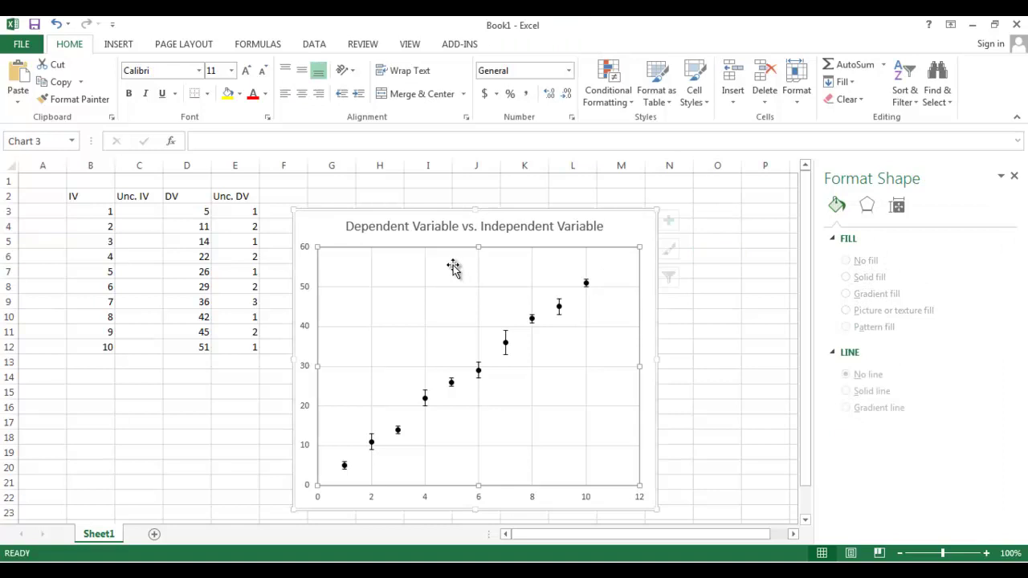
pyautogui.click(317, 220)
pyautogui.click(314, 264)
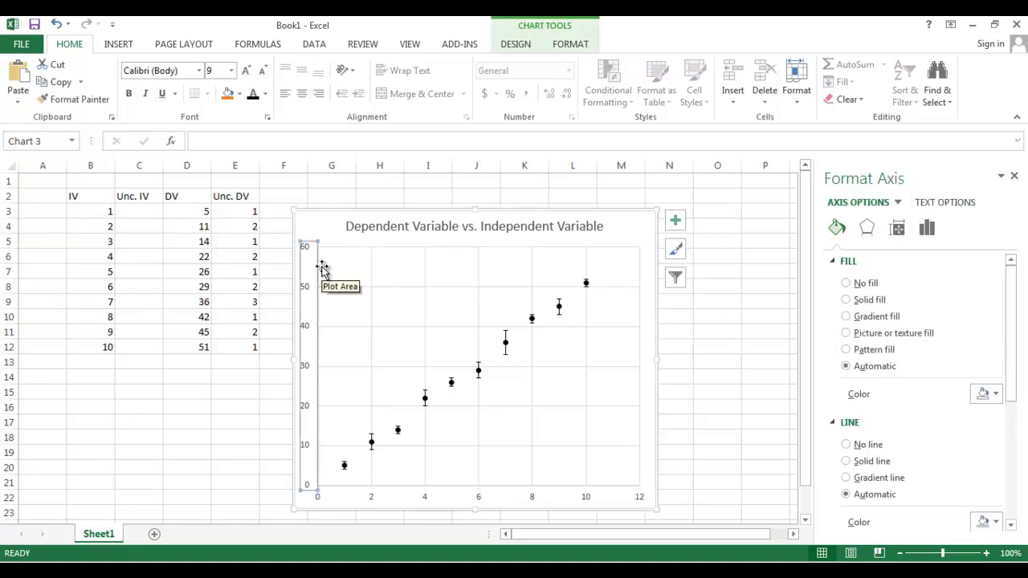
pyautogui.click(573, 49)
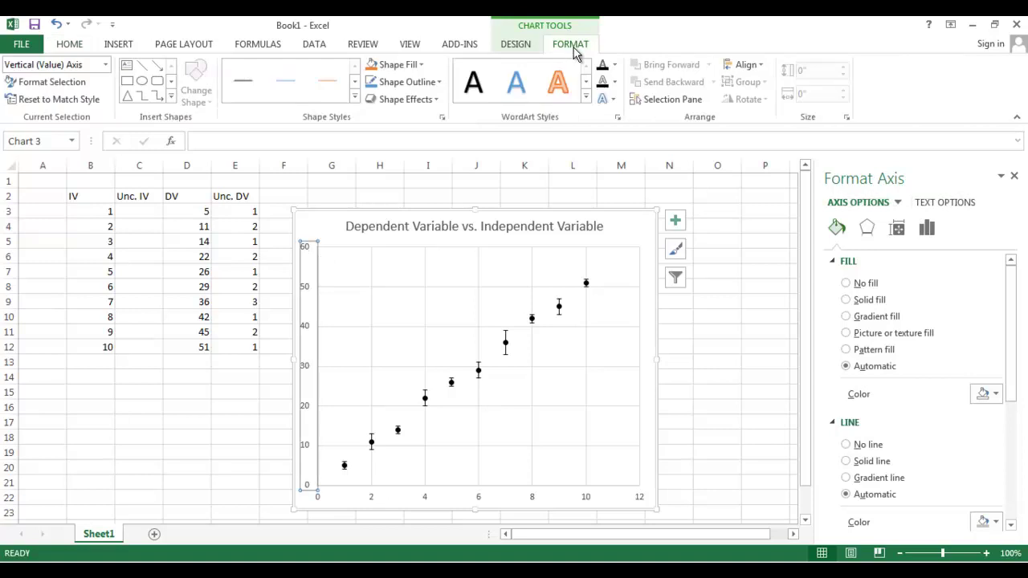
pyautogui.click(528, 45)
pyautogui.click(22, 88)
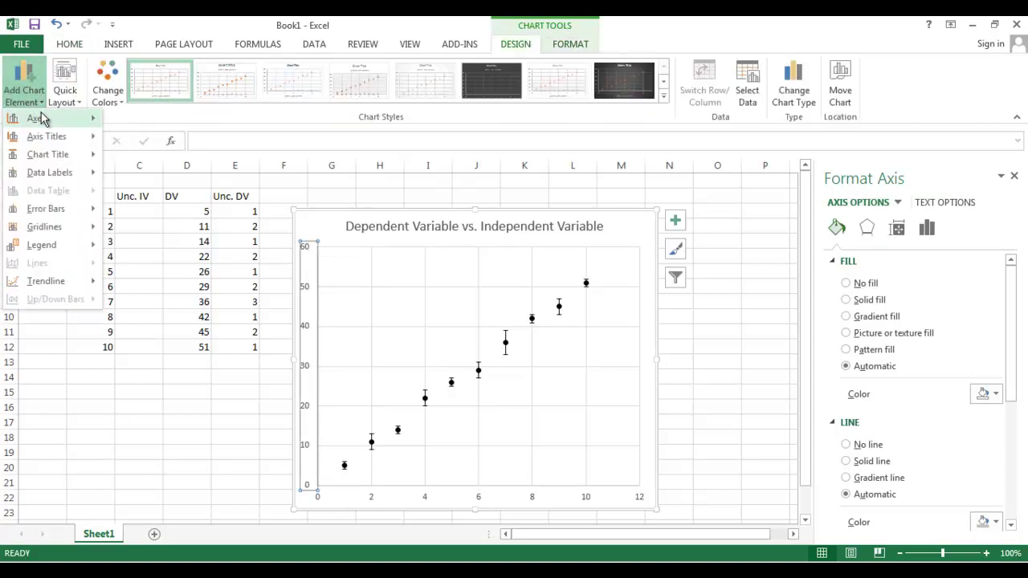
pyautogui.moveTo(48, 124)
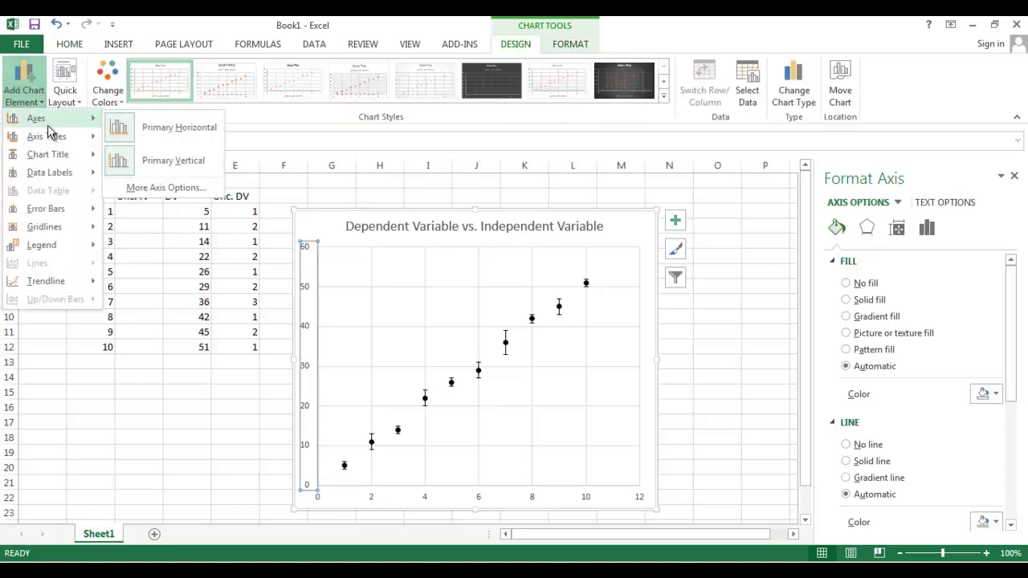
pyautogui.click(140, 131)
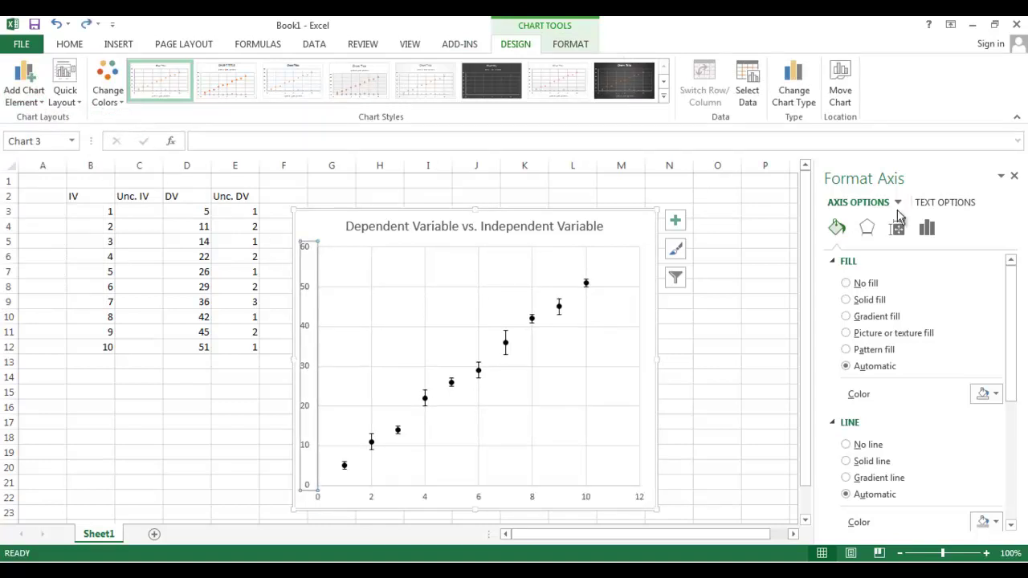
# - Give the vertical axis line an Arrow end type
pyautogui.moveTo(1011, 338); pyautogui.dragTo(1018, 463)
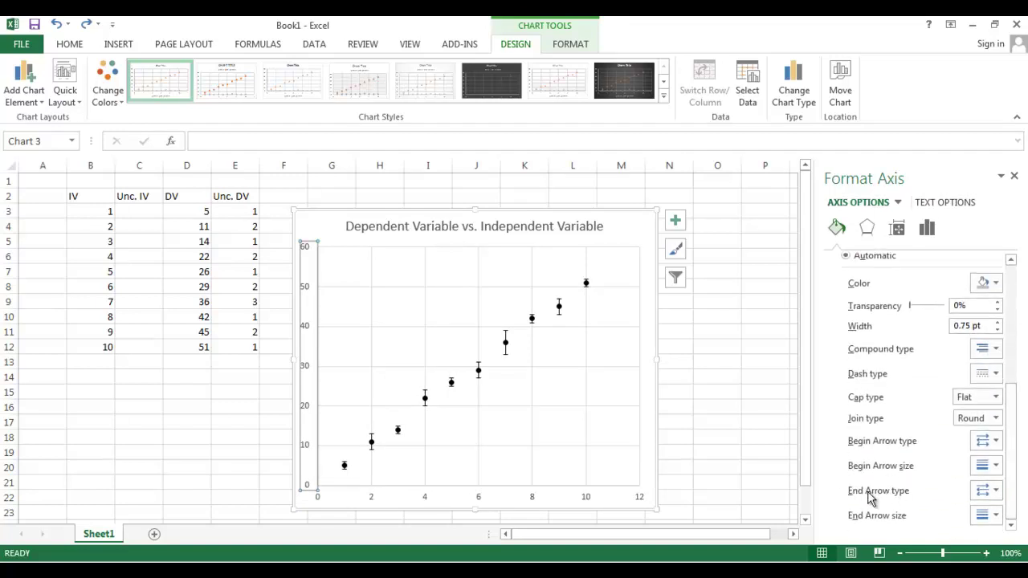
pyautogui.click(986, 491)
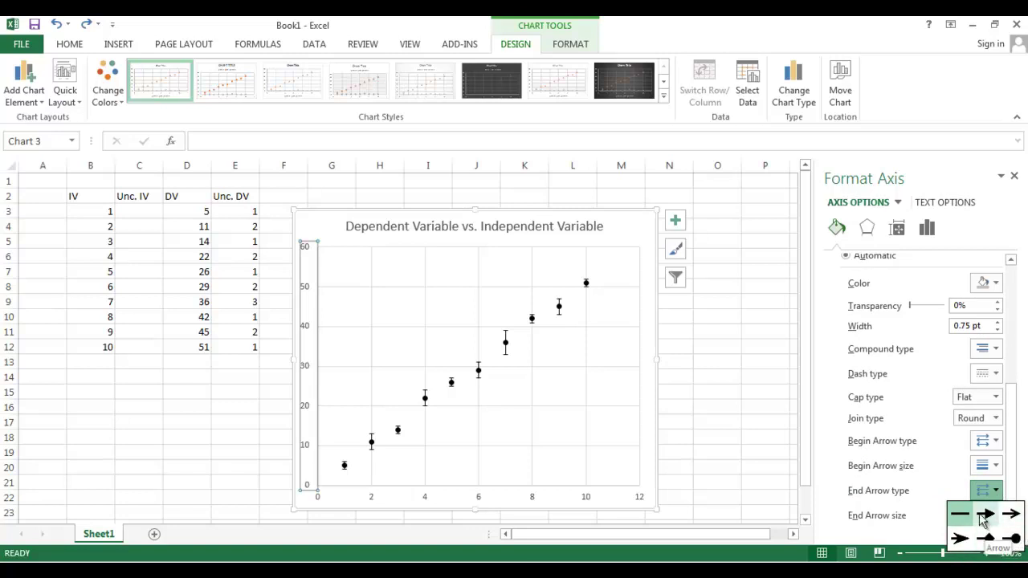
pyautogui.click(981, 518)
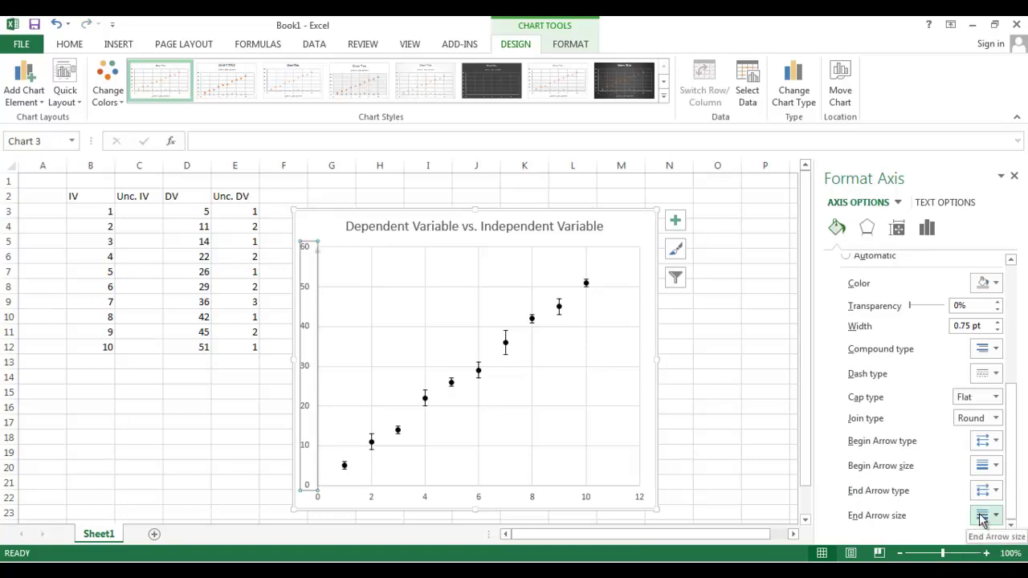
# - Color the vertical axis line black and set its width to 2 pt
pyautogui.click(995, 284)
pyautogui.click(914, 318)
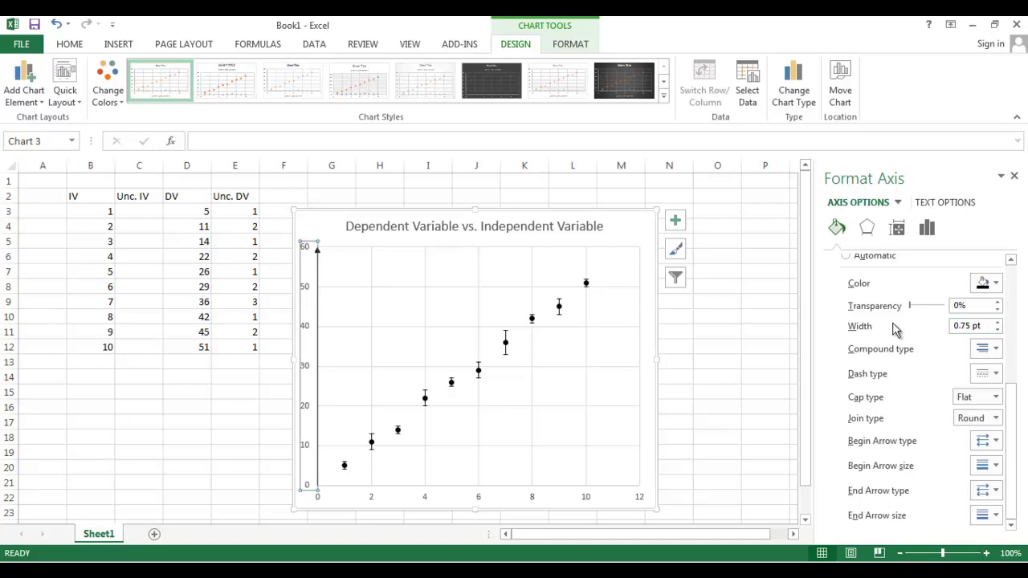
pyautogui.click(998, 322)
pyautogui.click(998, 322)
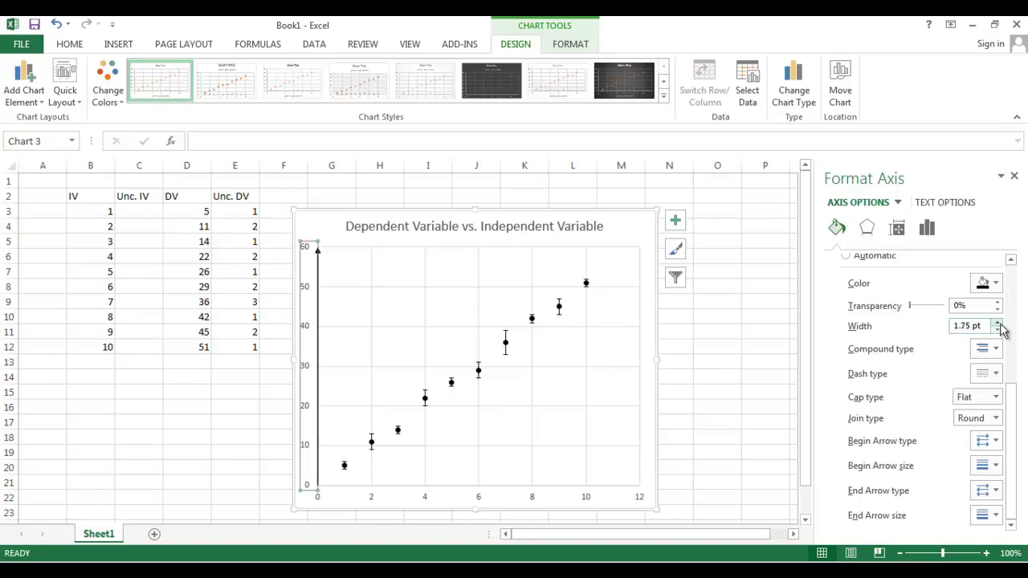
pyautogui.click(997, 322)
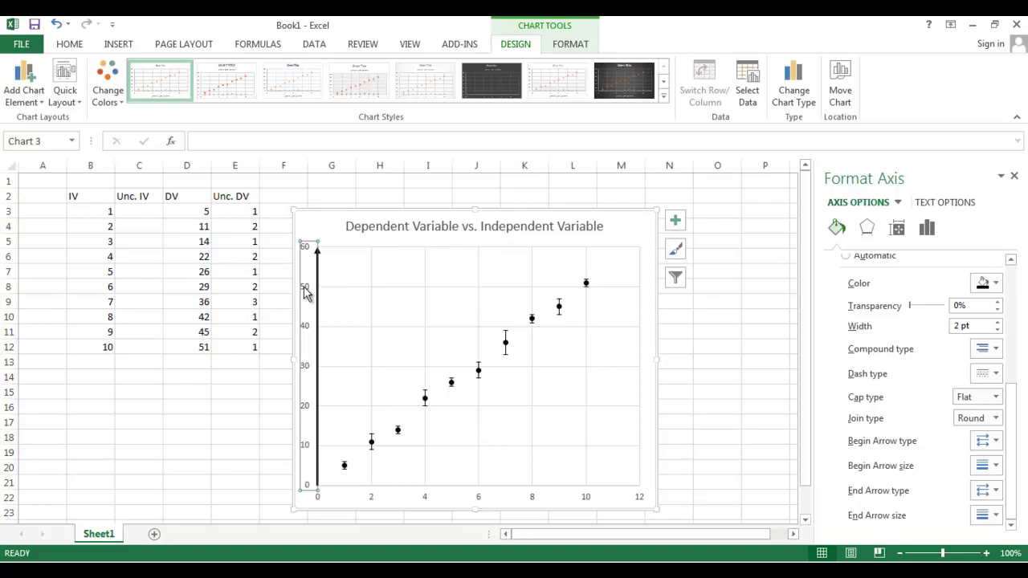
# - Set the vertical axis labels to bold Tw Cen MT and increase their font size by several increments
pyautogui.click(71, 45)
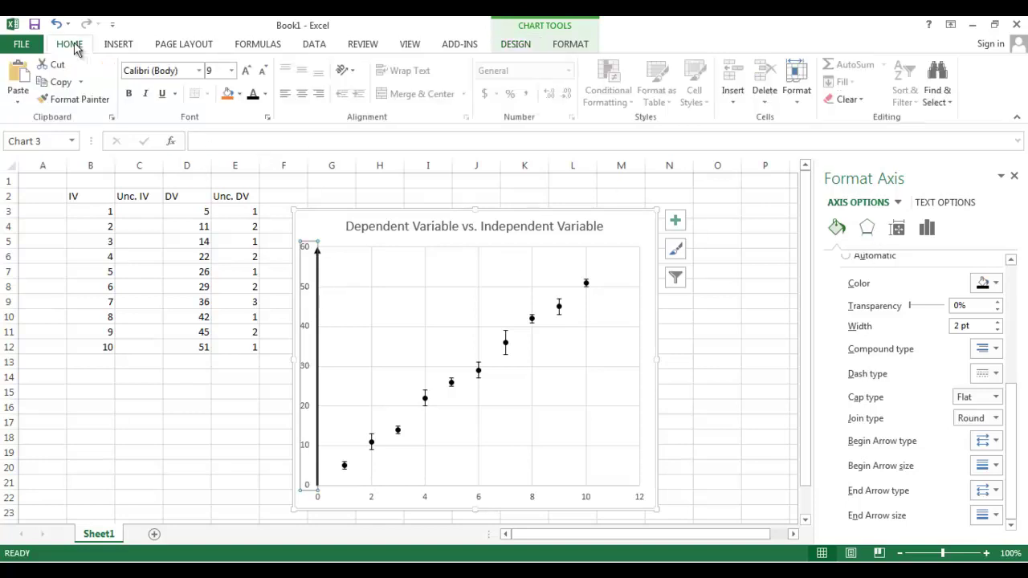
pyautogui.click(197, 72)
pyautogui.click(174, 162)
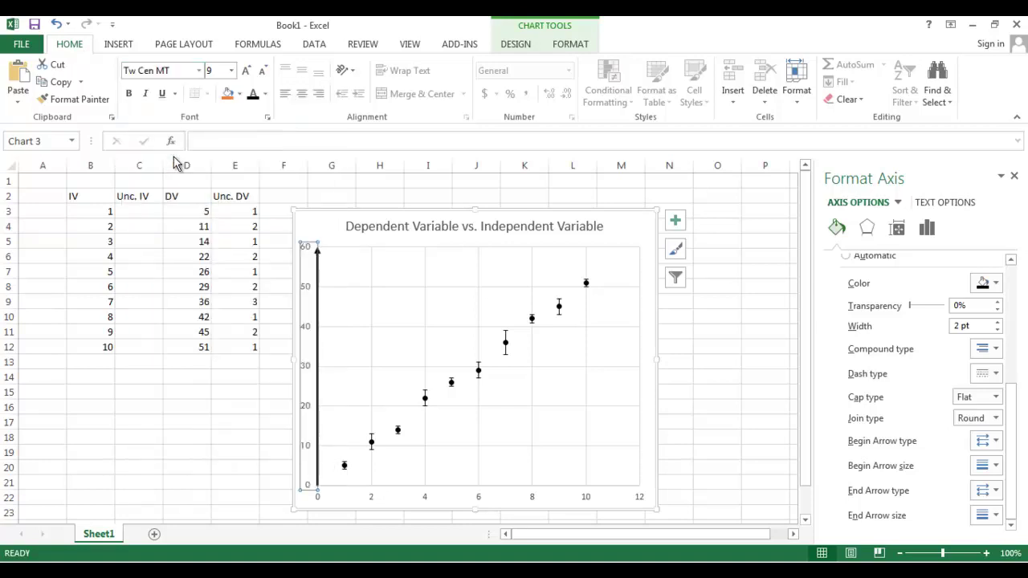
pyautogui.click(135, 96)
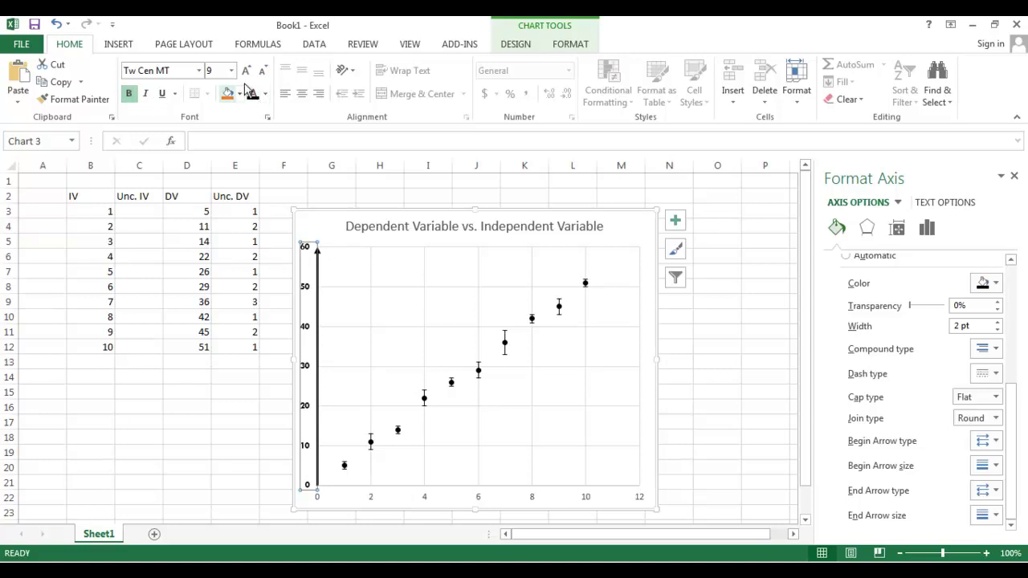
pyautogui.click(246, 72)
pyautogui.click(247, 72)
pyautogui.click(246, 71)
pyautogui.click(247, 72)
pyautogui.click(247, 72)
# - Format the horizontal axis line as black and 2 pt wide with an arrow at its end
pyautogui.click(381, 501)
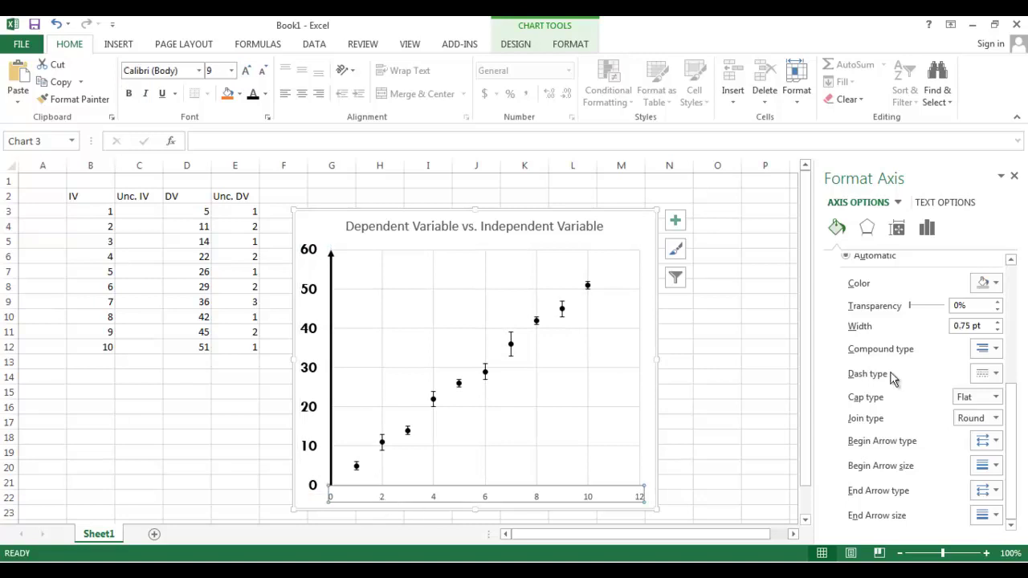
pyautogui.click(996, 284)
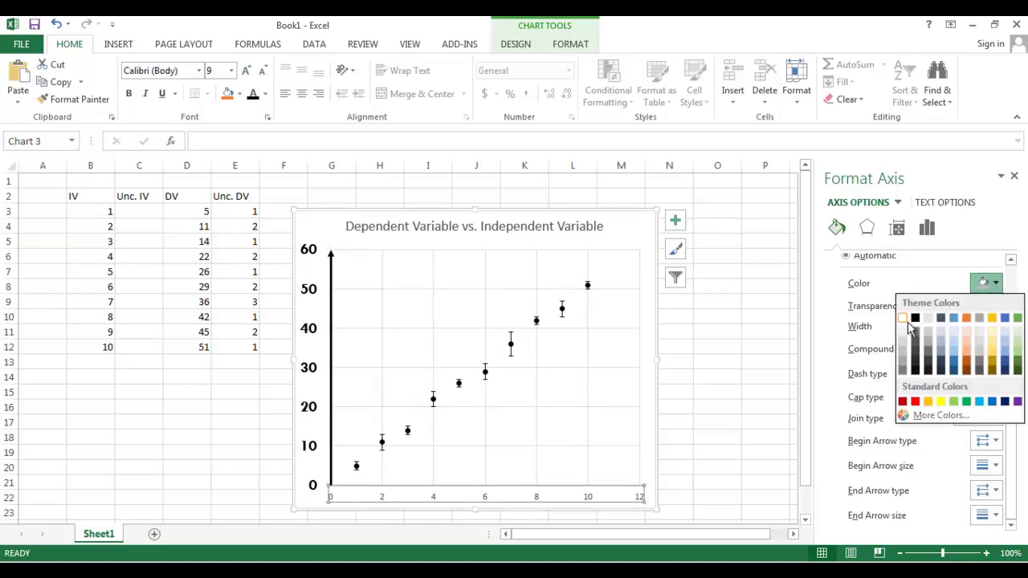
pyautogui.click(915, 318)
pyautogui.click(997, 322)
pyautogui.click(997, 322)
pyautogui.click(996, 323)
pyautogui.click(996, 324)
pyautogui.click(997, 324)
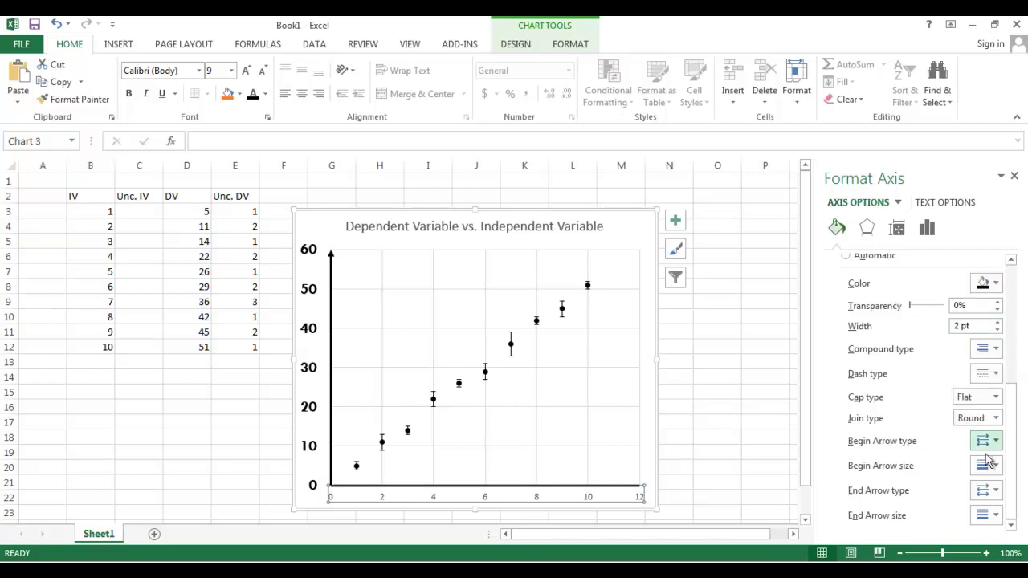
pyautogui.click(989, 491)
pyautogui.click(986, 515)
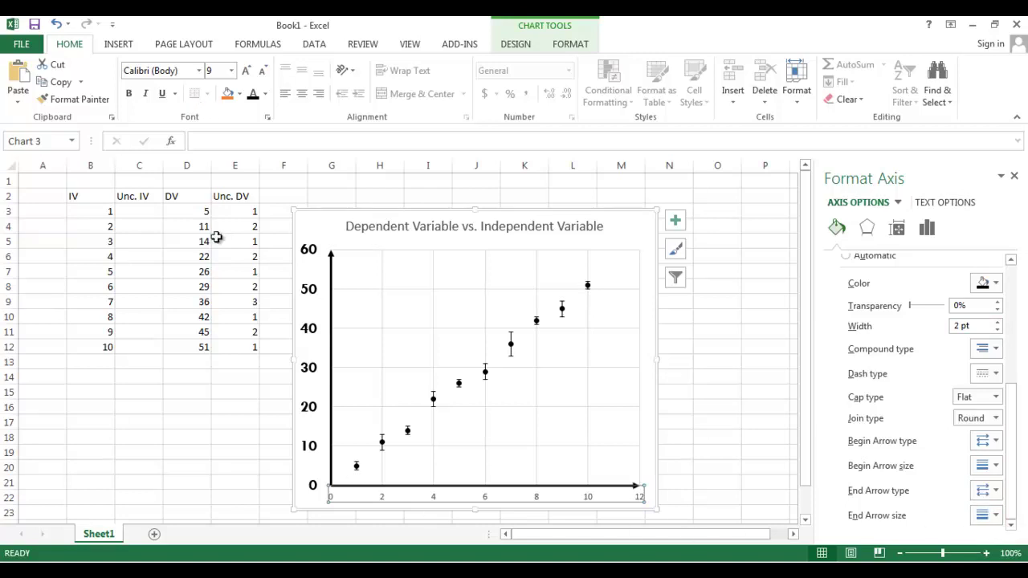
# - Set the horizontal axis labels to bold Tw Cen MT at size 14 and deselect the chart
pyautogui.click(199, 71)
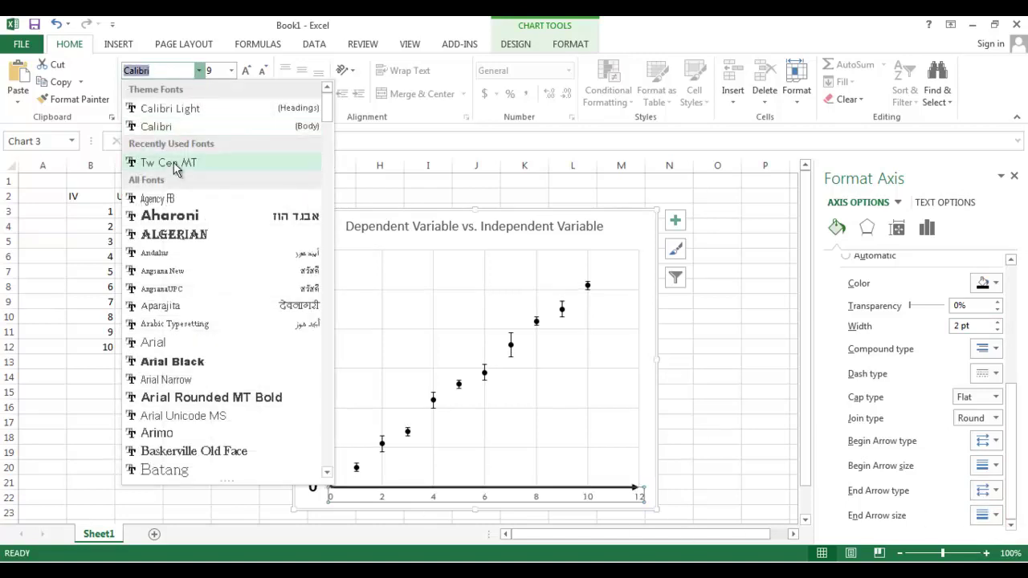
pyautogui.click(160, 163)
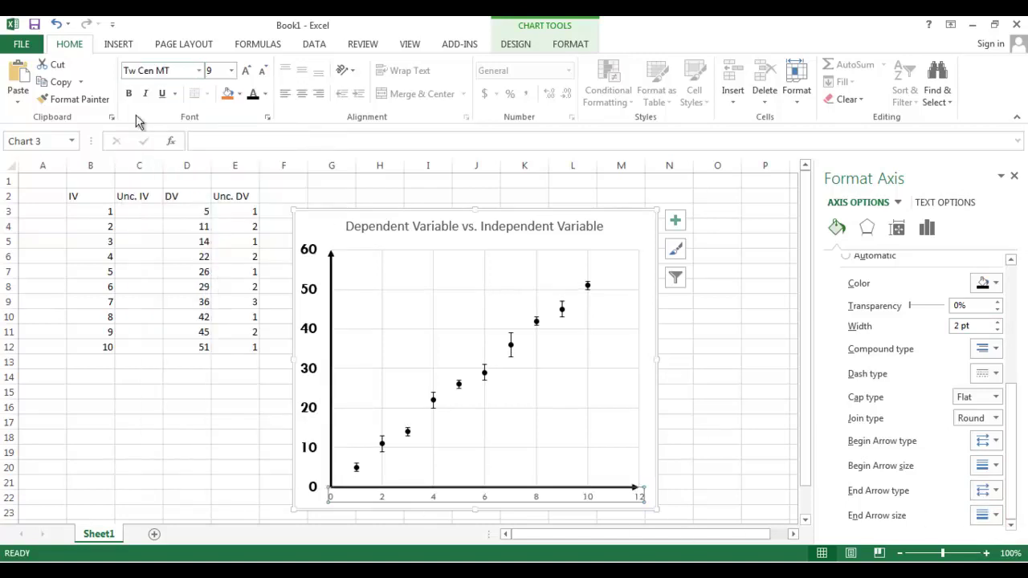
pyautogui.click(248, 70)
pyautogui.click(247, 70)
pyautogui.click(248, 71)
pyautogui.click(248, 71)
pyautogui.click(247, 72)
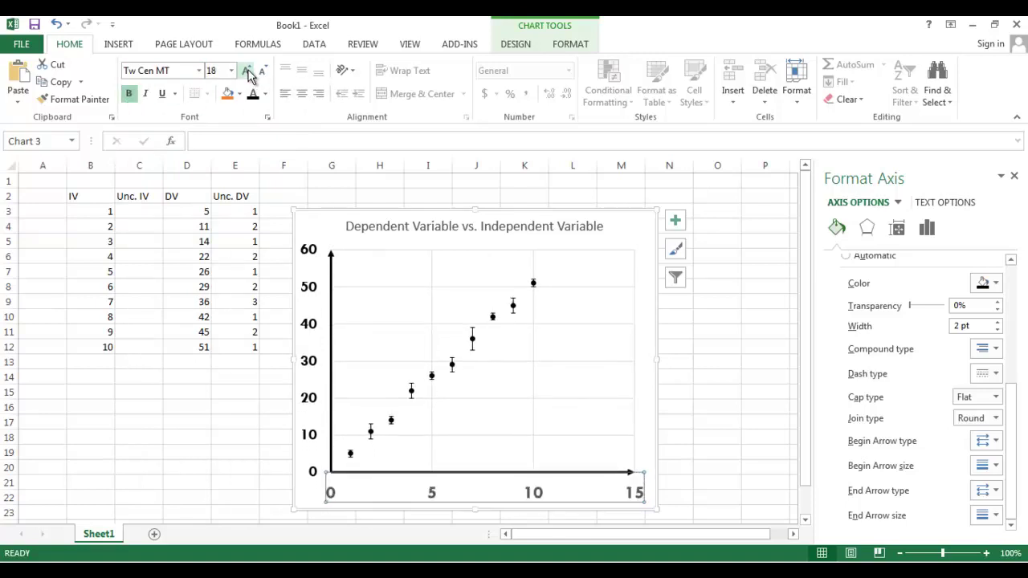
pyautogui.click(261, 71)
pyautogui.click(261, 72)
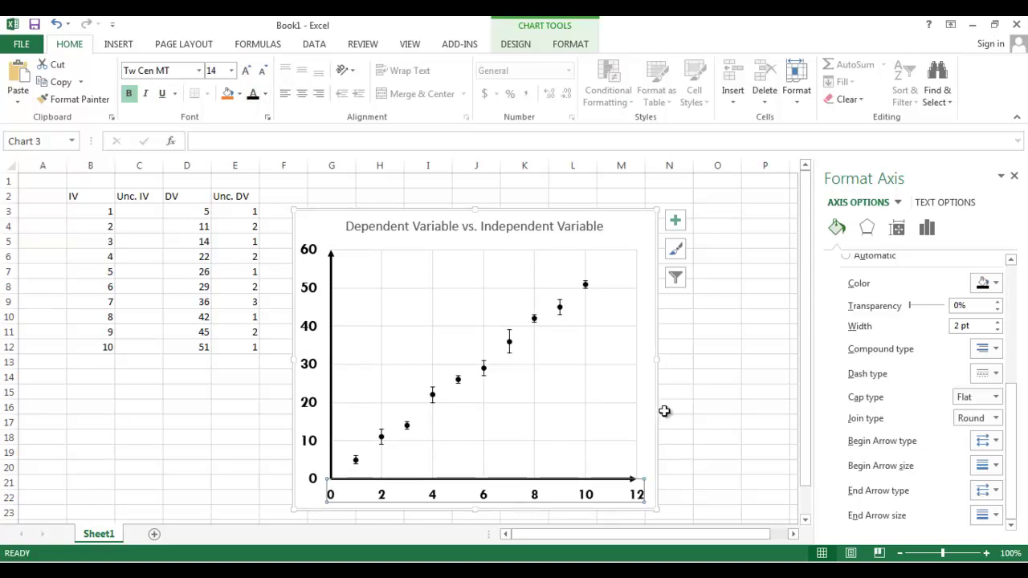
pyautogui.click(713, 412)
pyautogui.click(685, 418)
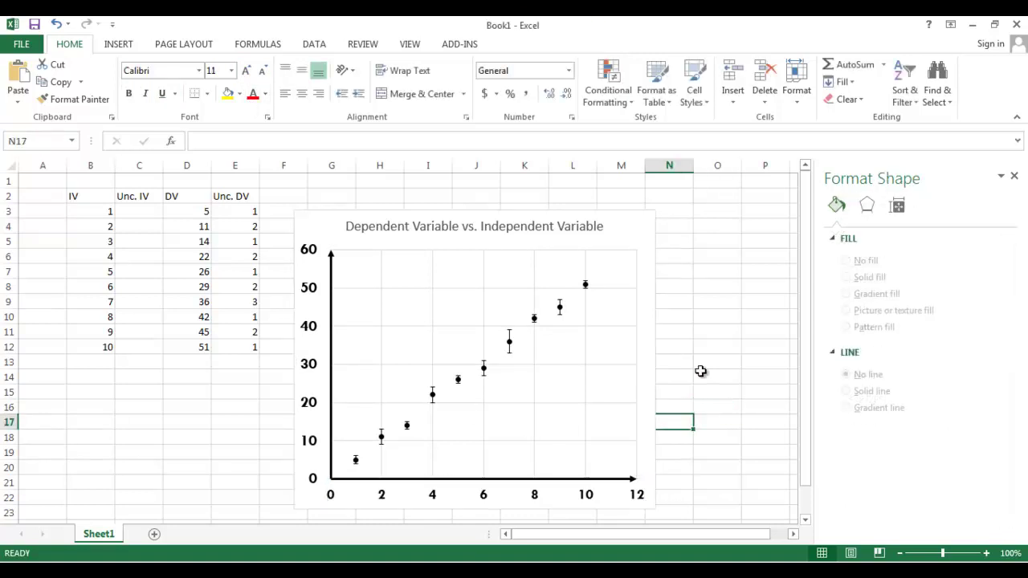
# - Add a primary horizontal axis title to the chart
pyautogui.click(654, 327)
pyautogui.click(636, 286)
pyautogui.click(507, 45)
pyautogui.click(35, 97)
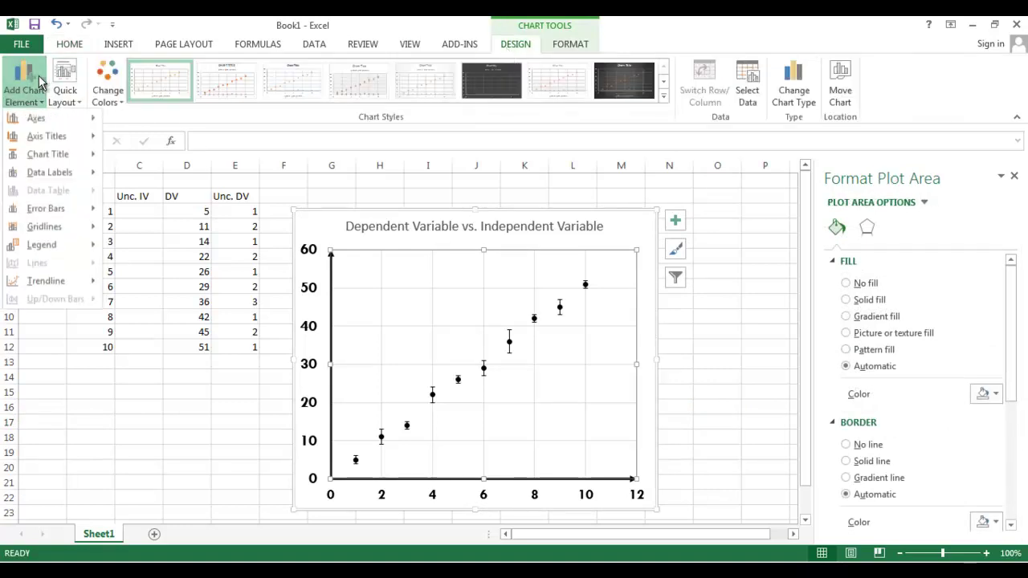
pyautogui.moveTo(45, 136)
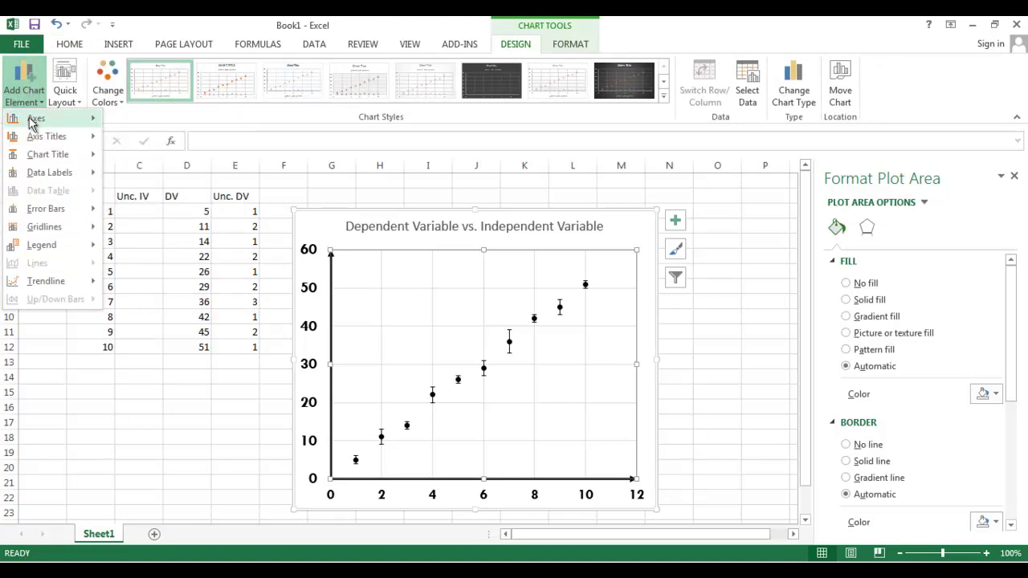
pyautogui.click(122, 144)
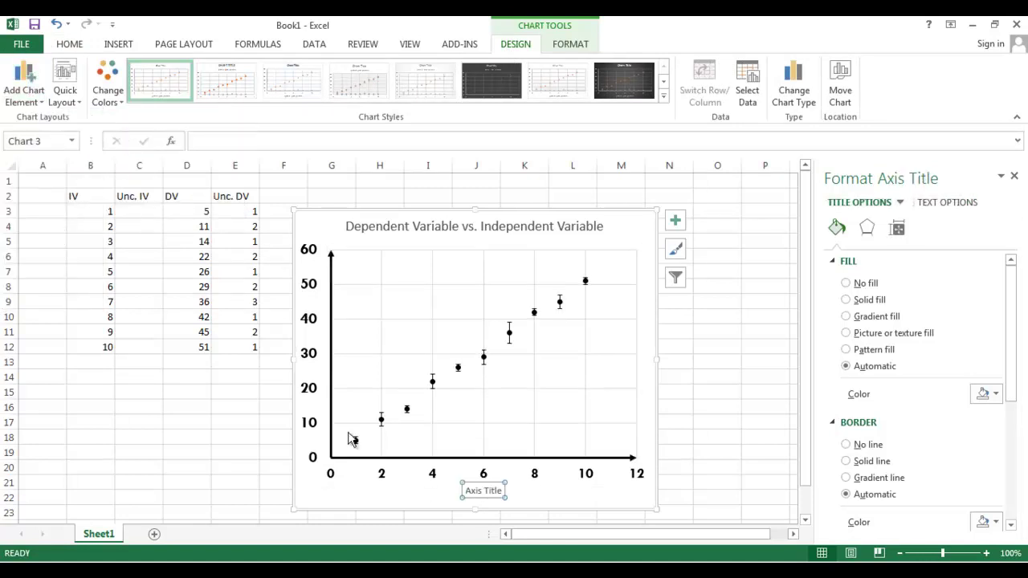
# - Replace the horizontal axis title's placeholder text with "Independent Variable / Units"
pyautogui.moveTo(468, 491); pyautogui.dragTo(506, 498)
pyautogui.write('In')
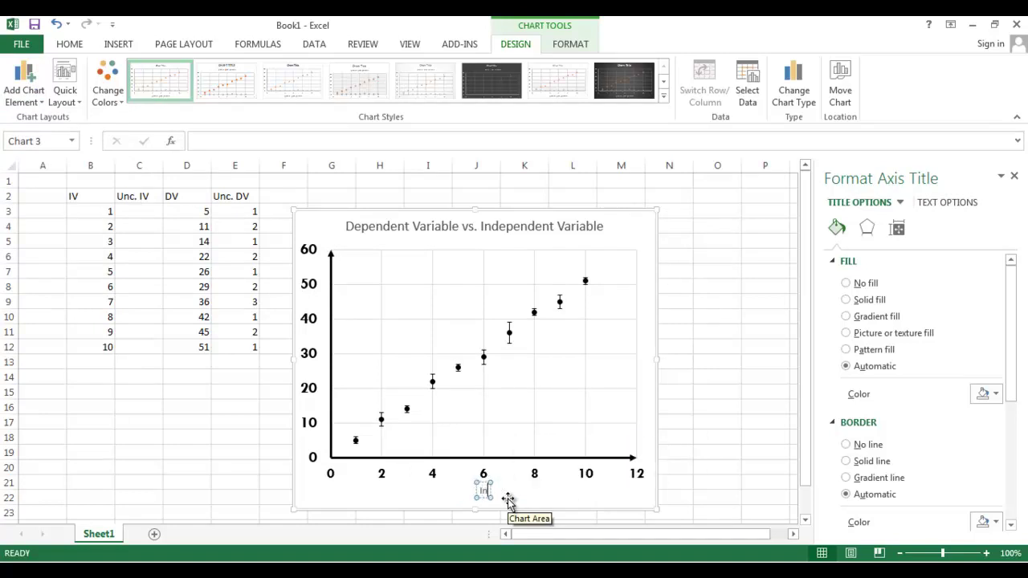
pyautogui.write('depende')
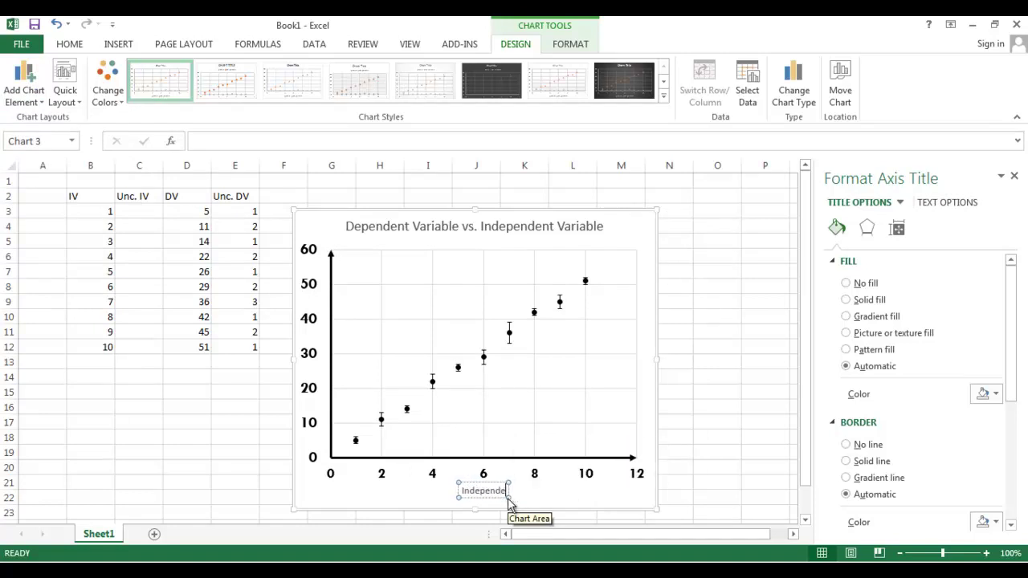
pyautogui.write('nt Variable /')
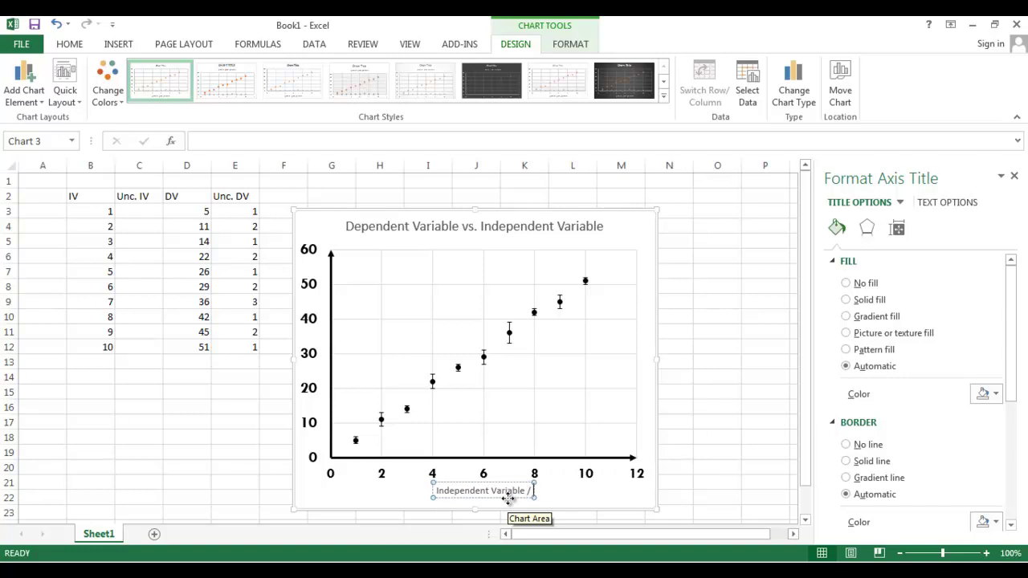
pyautogui.write(' Units')
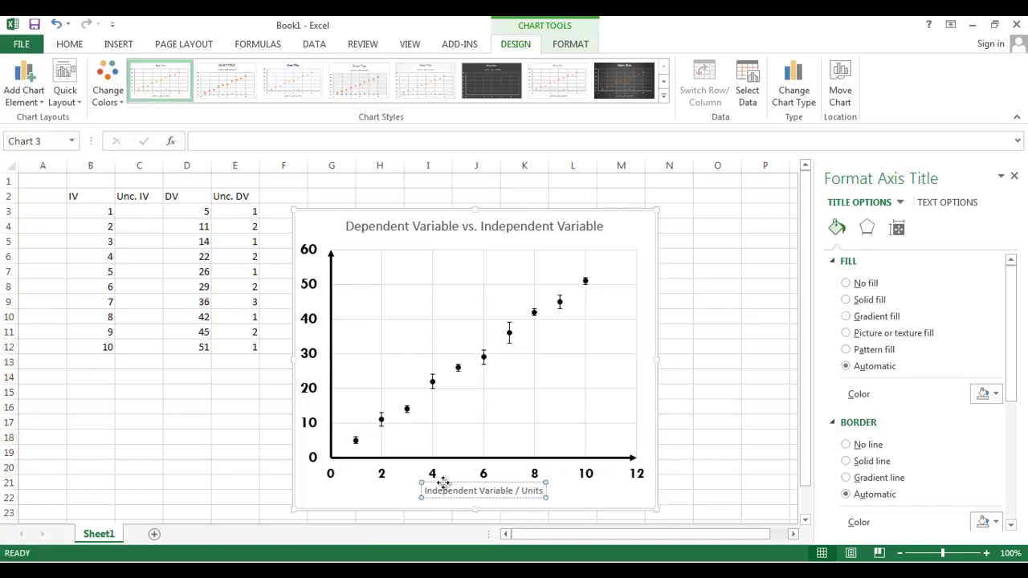
# - Format the horizontal axis title as bold Tw Cen MT at size 14
pyautogui.moveTo(421, 491); pyautogui.dragTo(574, 490)
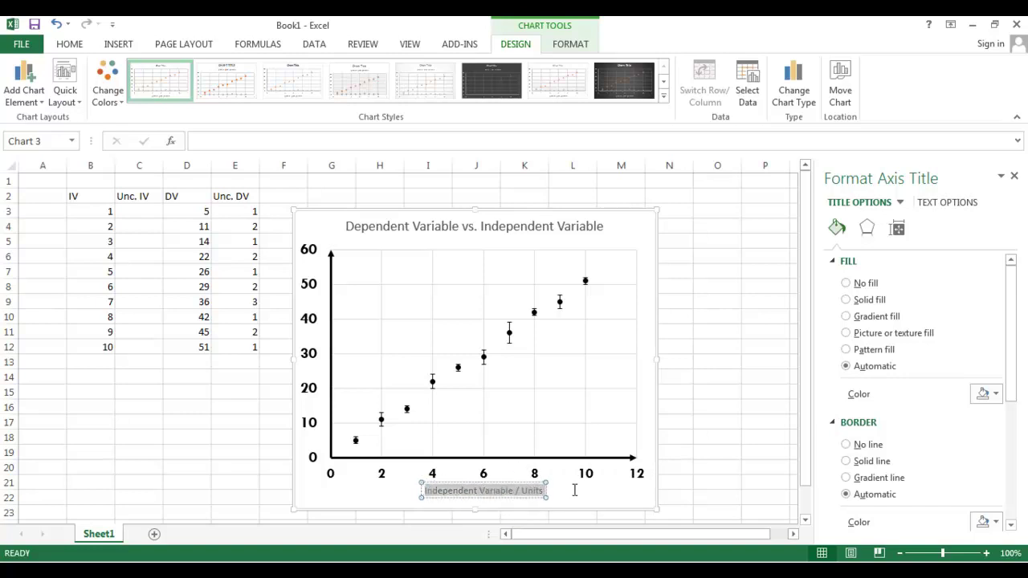
pyautogui.click(80, 45)
pyautogui.click(198, 70)
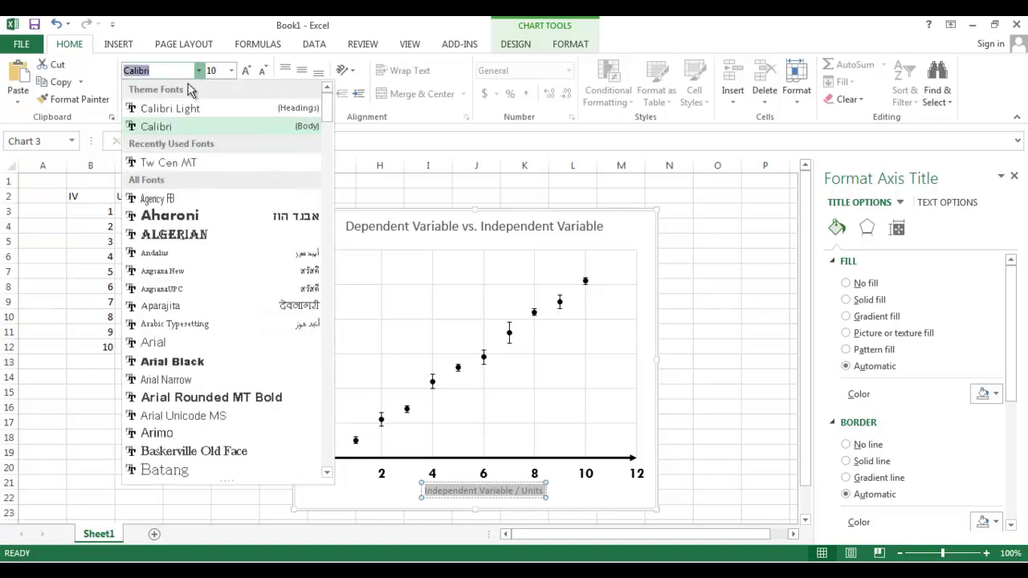
pyautogui.click(167, 159)
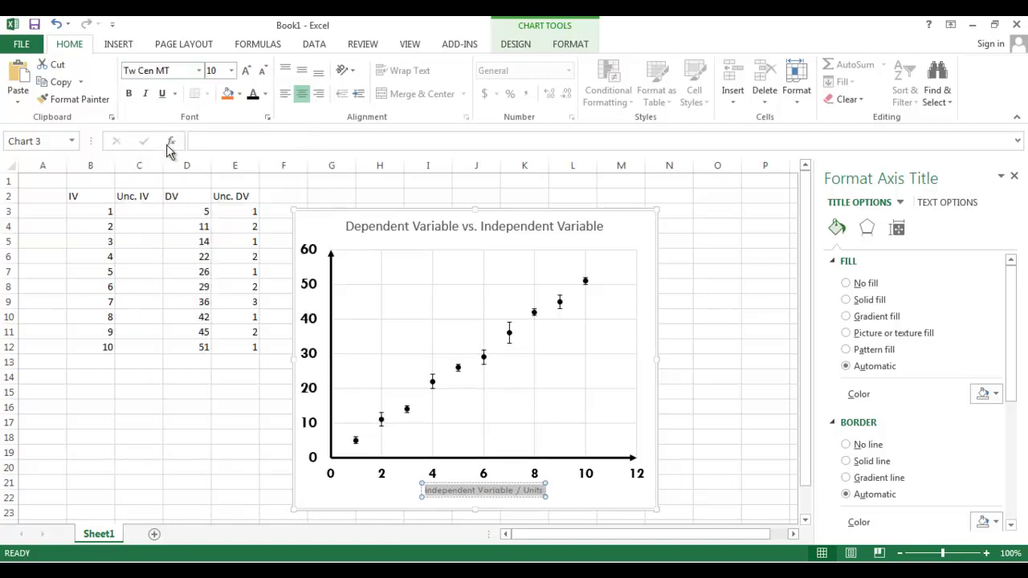
pyautogui.click(130, 94)
pyautogui.click(246, 71)
pyautogui.click(246, 71)
pyautogui.click(246, 71)
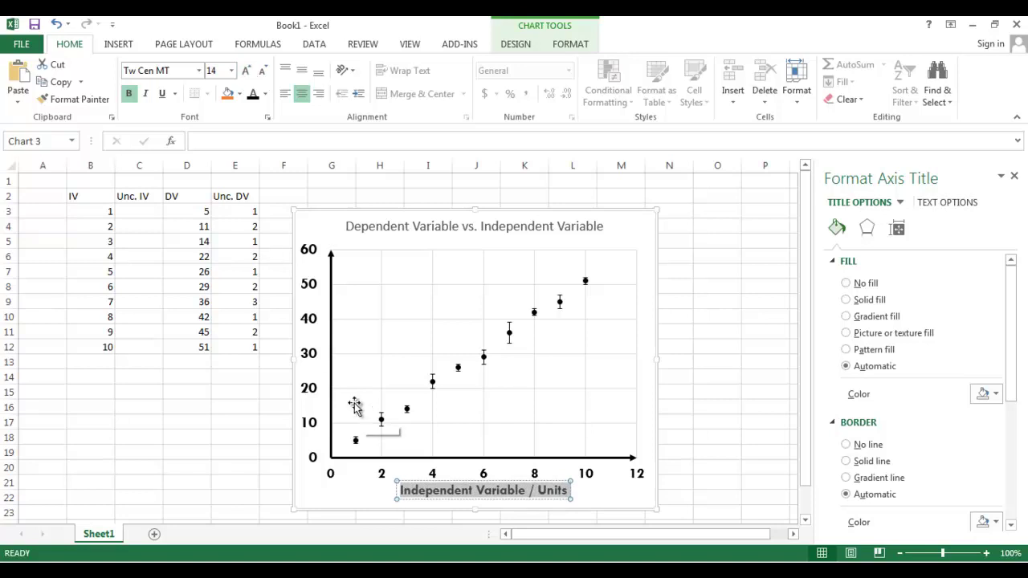
# - Add a primary vertical axis title to the chart
pyautogui.click(513, 45)
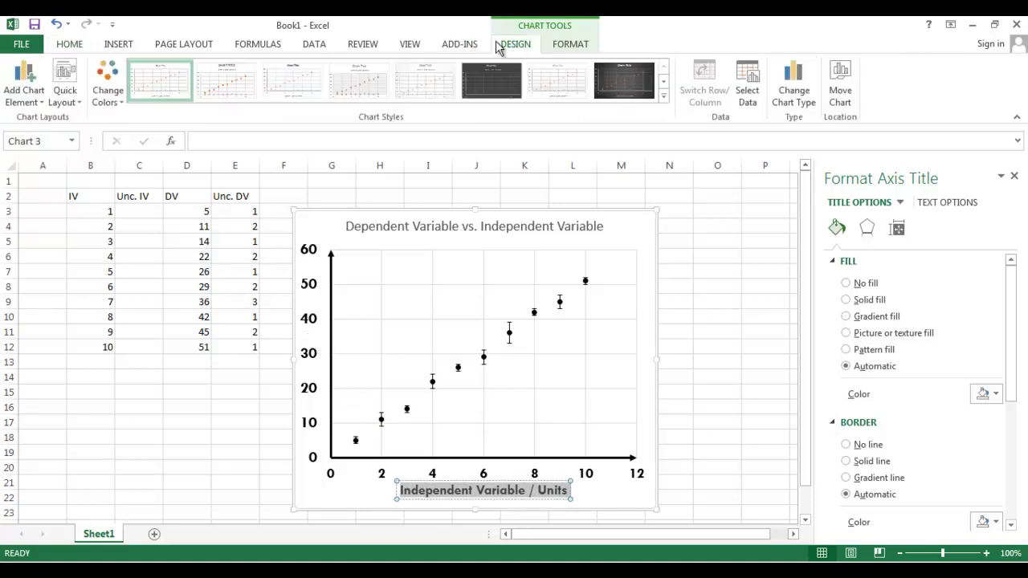
pyautogui.click(25, 85)
pyautogui.moveTo(38, 143)
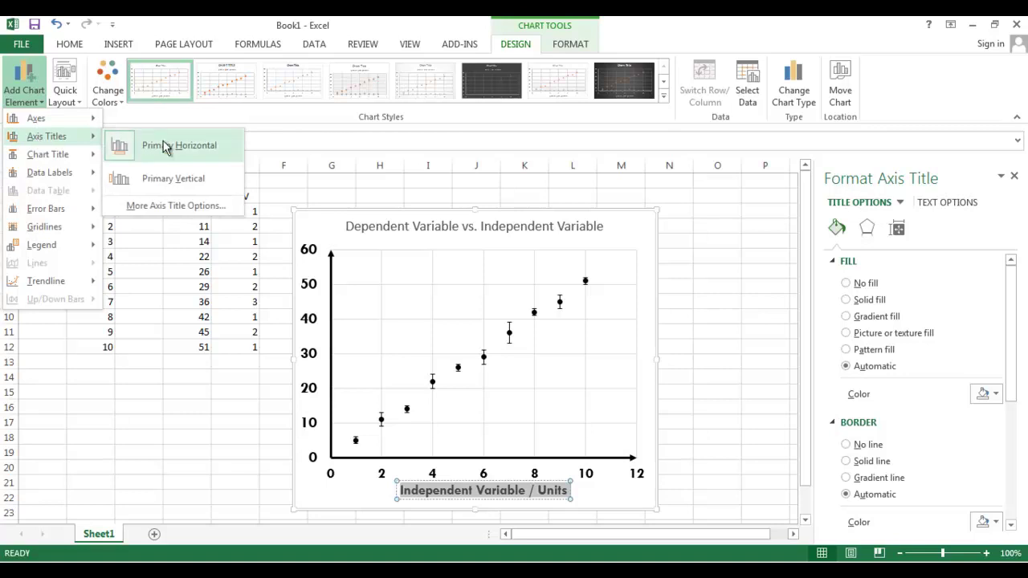
pyautogui.click(161, 171)
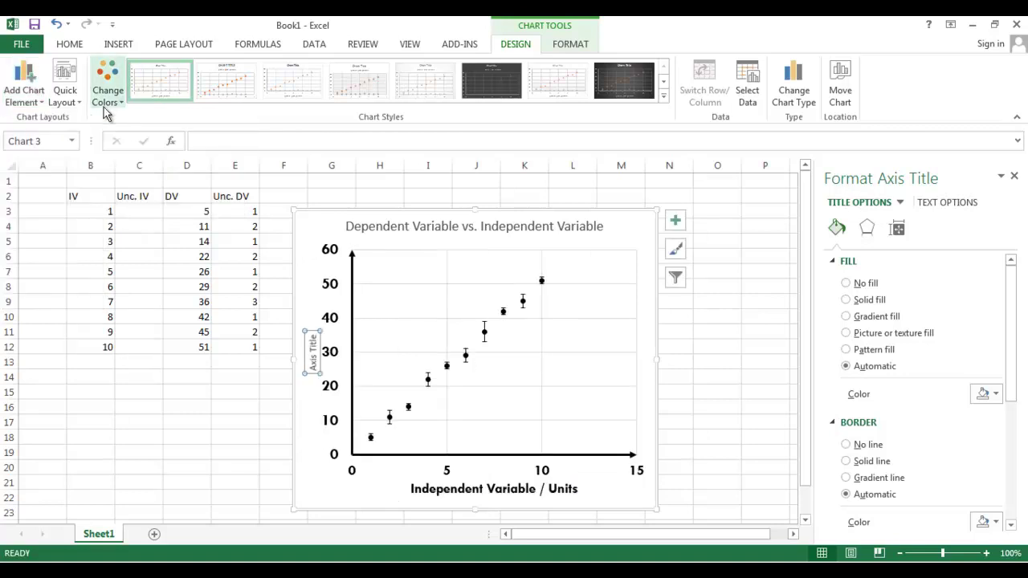
pyautogui.write('I')
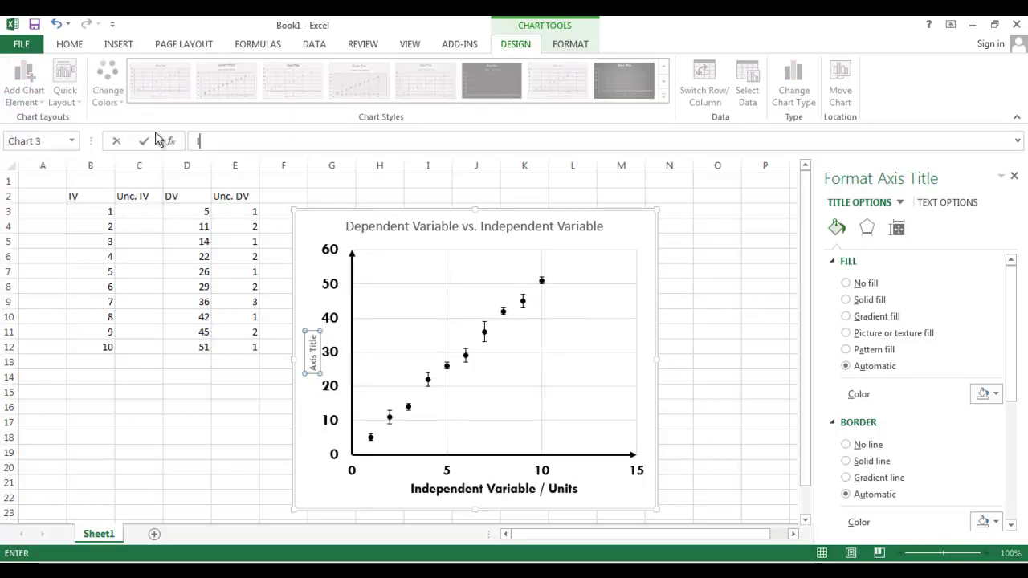
pyautogui.press('Return')
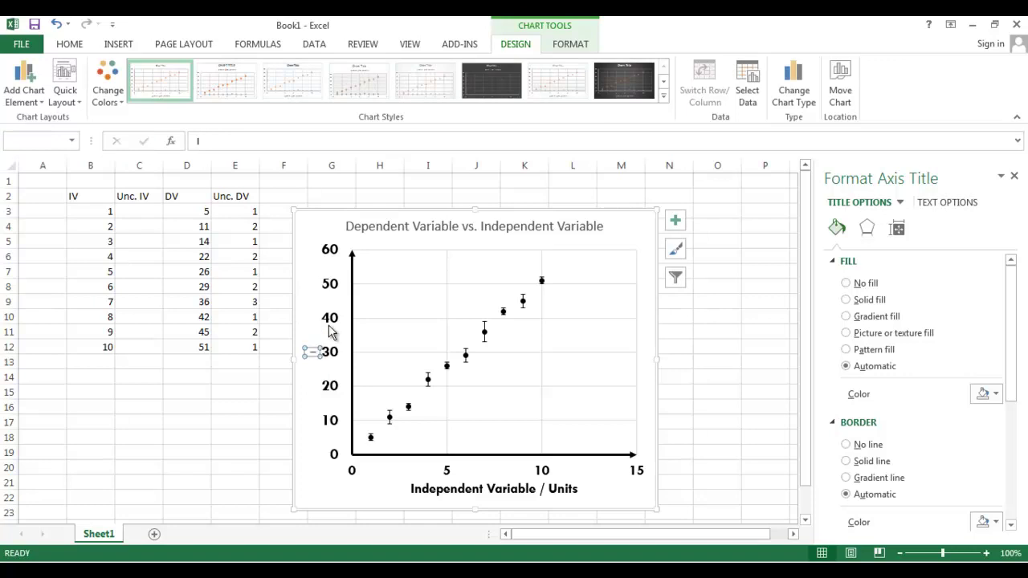
pyautogui.write('I')
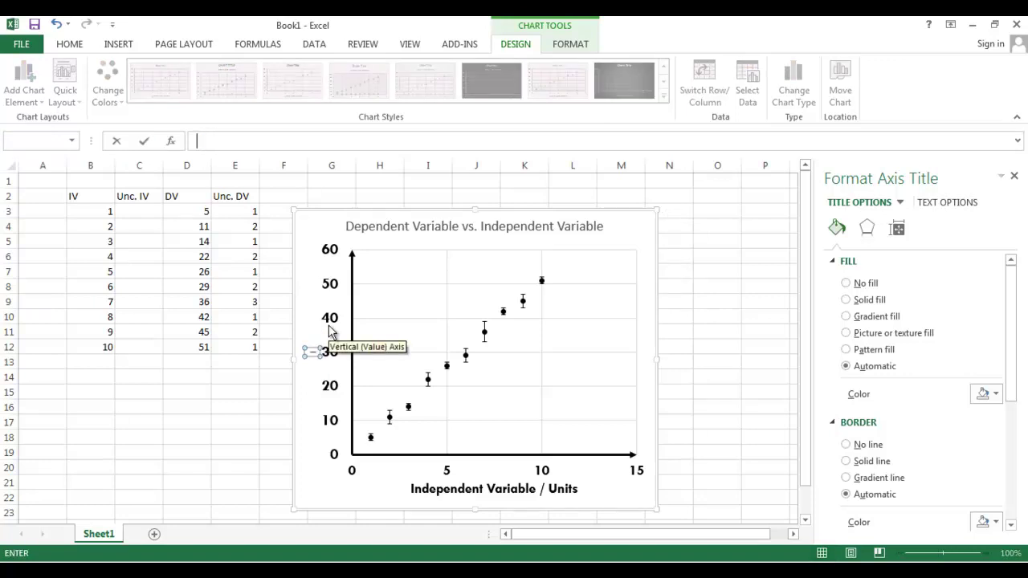
pyautogui.press('Return')
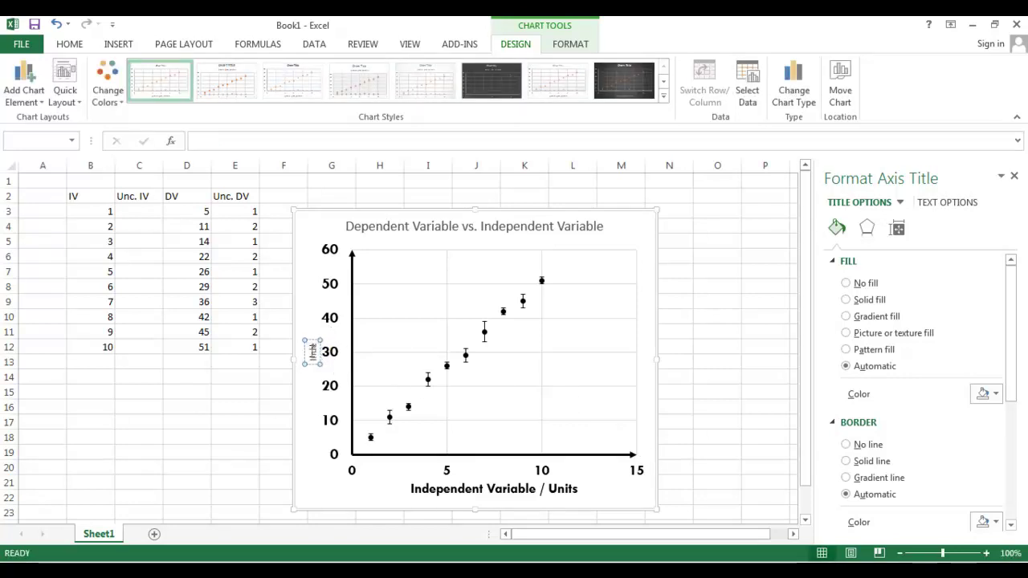
pyautogui.write('Independ')
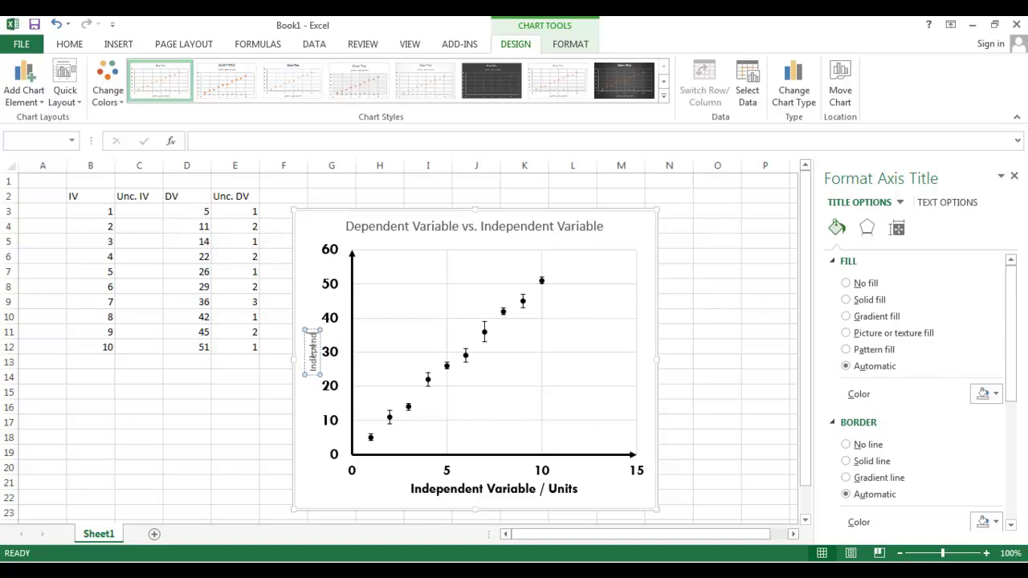
pyautogui.write('ent Var')
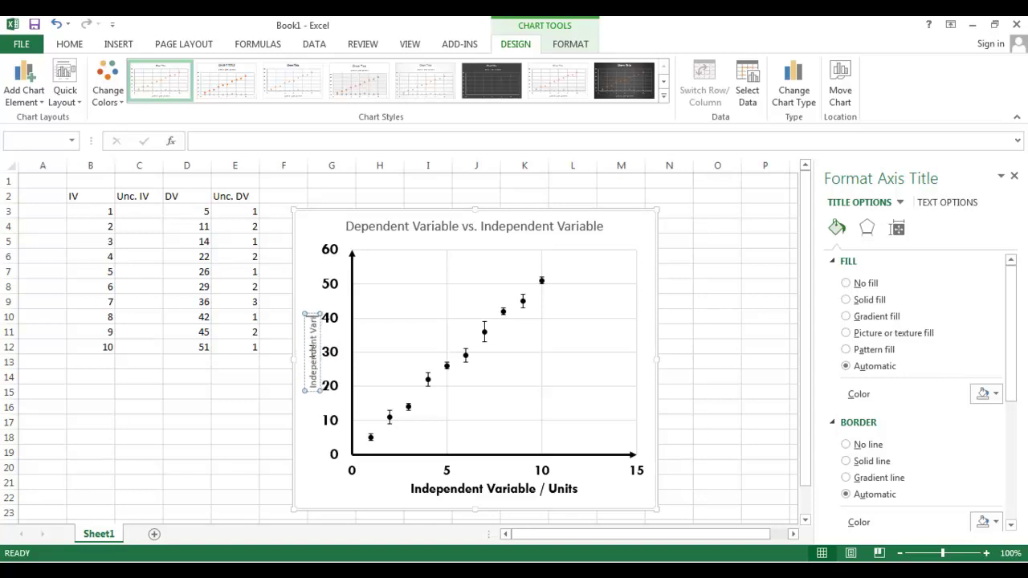
pyautogui.press('BackSpace')
pyautogui.press('BackSpace')
pyautogui.press('BackSpace')
pyautogui.press('BackSpace')
pyautogui.press('BackSpace')
pyautogui.press('BackSpace')
pyautogui.press('BackSpace')
pyautogui.press('BackSpace')
pyautogui.press('BackSpace')
pyautogui.press('BackSpace')
pyautogui.press('BackSpace')
pyautogui.press('BackSpace')
pyautogui.press('BackSpace')
pyautogui.press('BackSpace')
pyautogui.press('BackSpace')
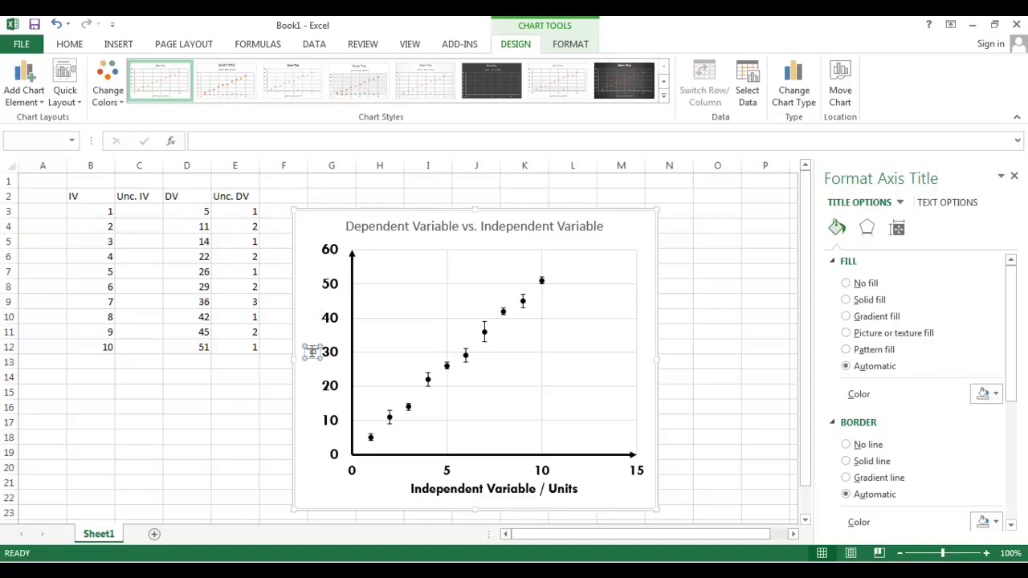
# - Enter "Dependent Variable / Units" as the vertical axis title
pyautogui.write('Dependent V')
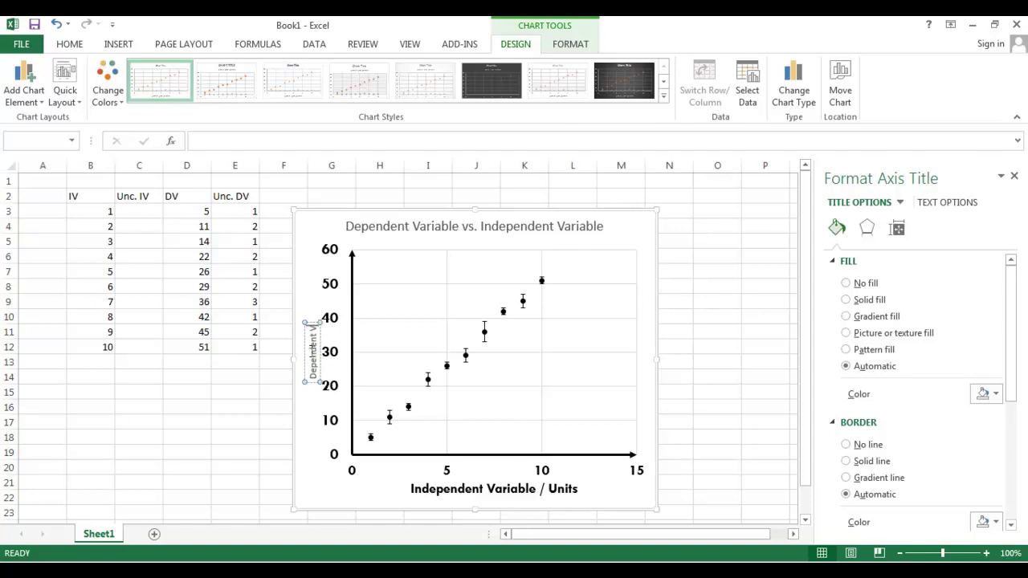
pyautogui.write('ariable / Units')
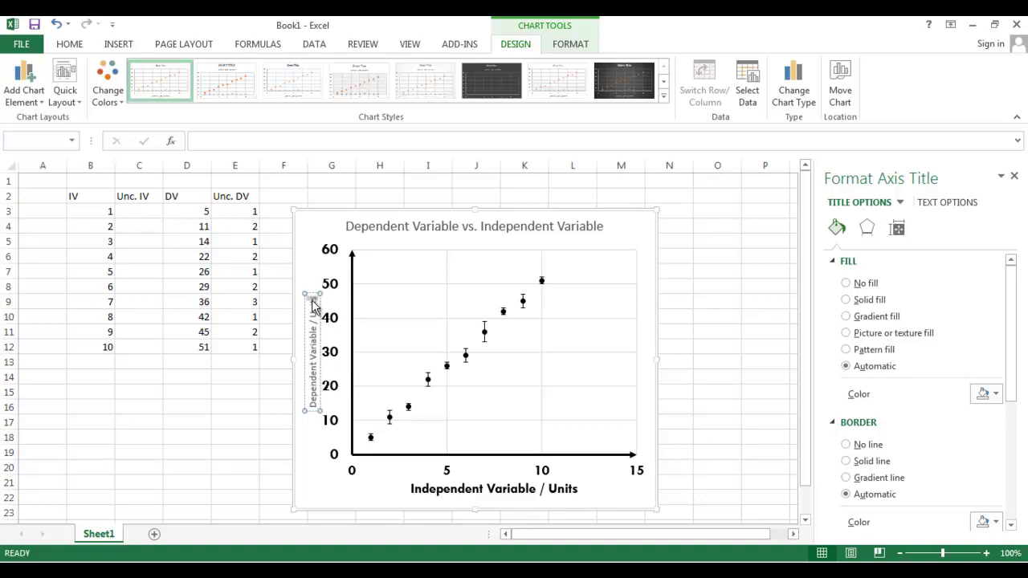
# - Format the whole vertical axis title as black, bold Tw Cen MT at size 14 and deselect the chart
pyautogui.hotkey('ctrl', 'shift', 'Left')
pyautogui.hotkey('ctrl', 'shift', 'Left')
pyautogui.hotkey('ctrl', 'shift', 'Left')
pyautogui.hotkey('ctrl', 'shift', 'Left')
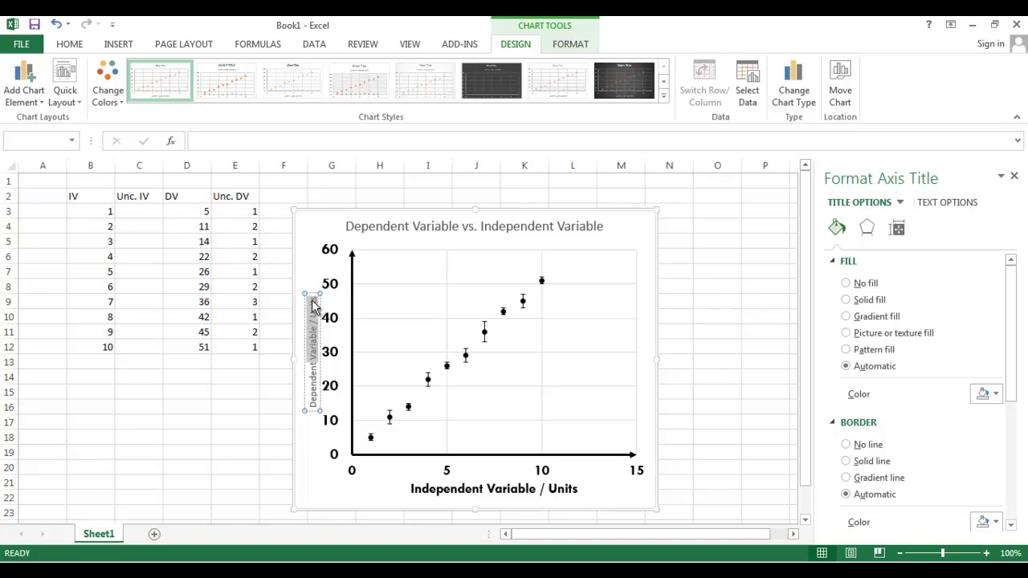
pyautogui.click(75, 43)
pyautogui.click(198, 71)
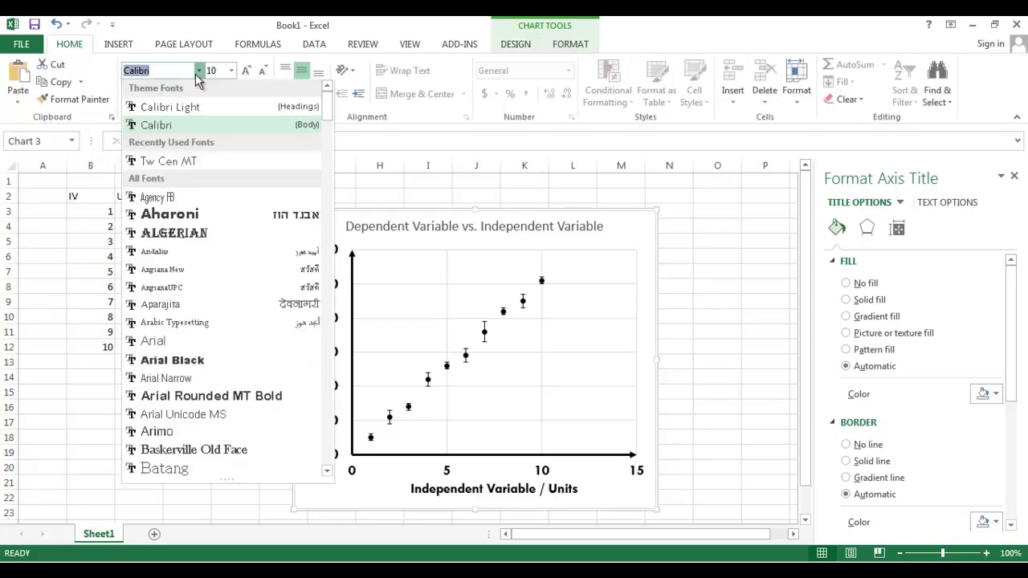
pyautogui.click(175, 157)
pyautogui.click(246, 72)
pyautogui.click(246, 71)
pyautogui.click(247, 71)
pyautogui.click(246, 71)
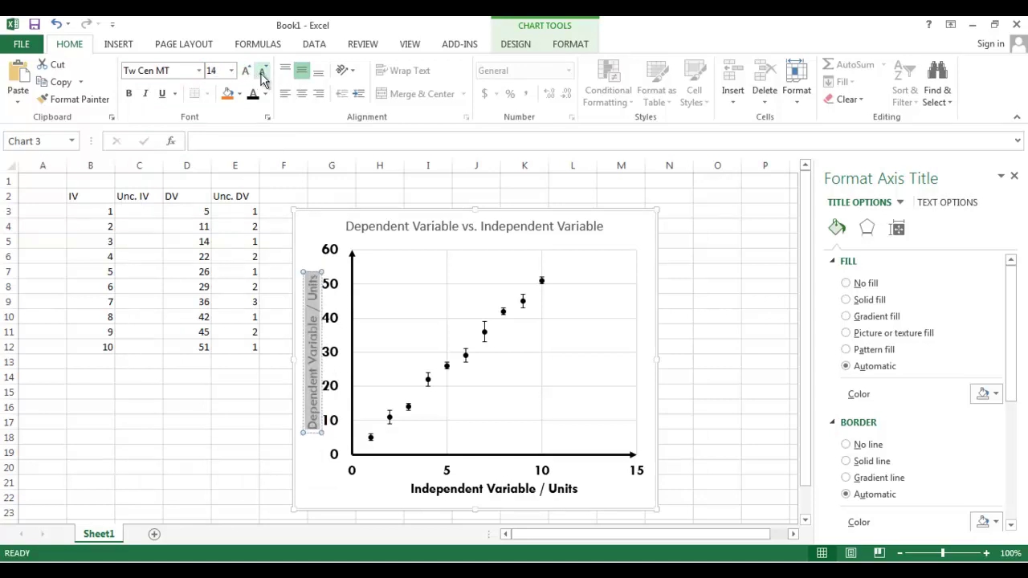
pyautogui.click(129, 93)
pyautogui.click(251, 94)
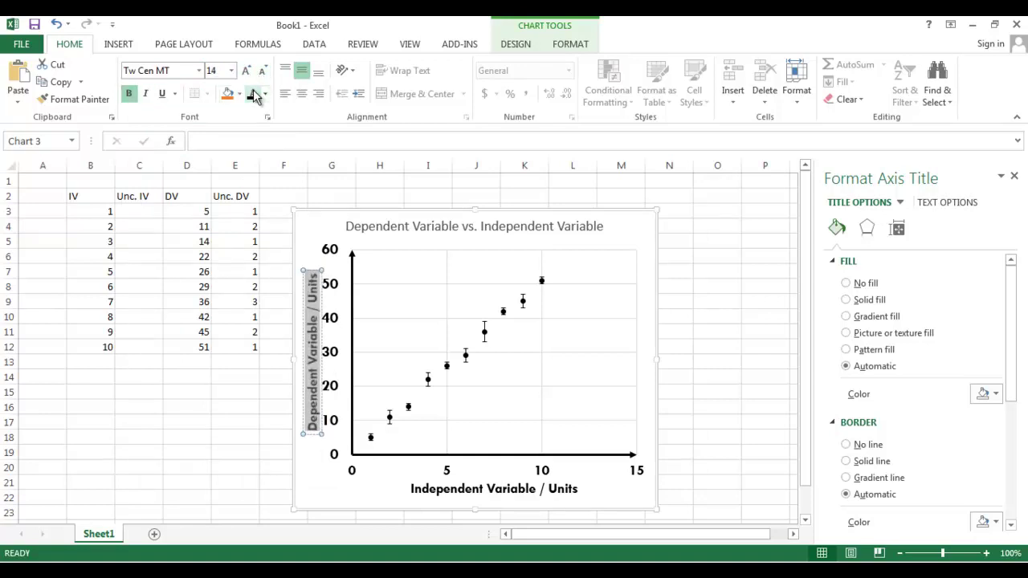
pyautogui.click(606, 403)
pyautogui.click(681, 361)
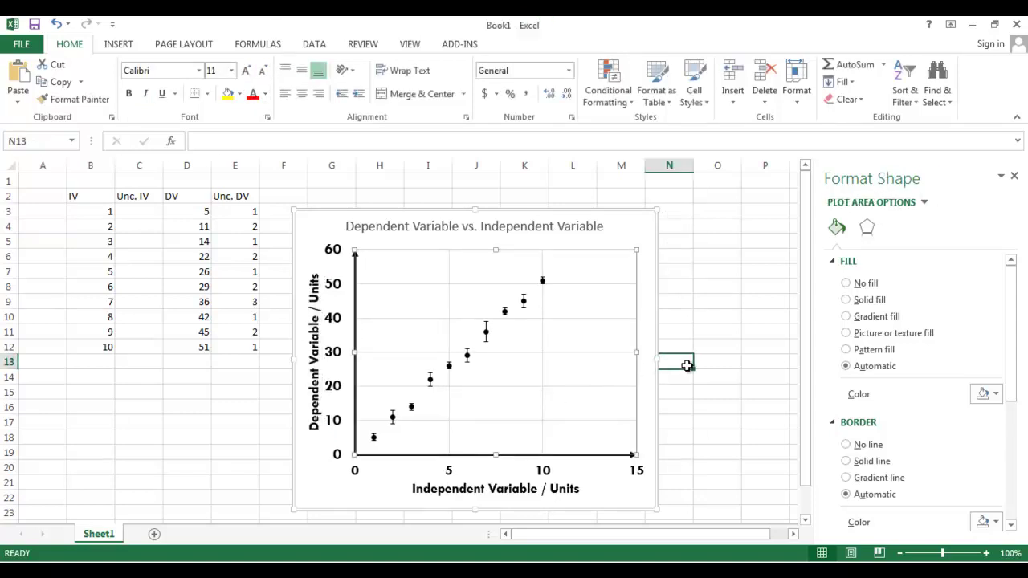
# - Format the chart title as bold Tw Cen MT at size 20 and widen the chart to the end of column O
pyautogui.click(359, 223)
pyautogui.moveTo(344, 226); pyautogui.dragTo(635, 222)
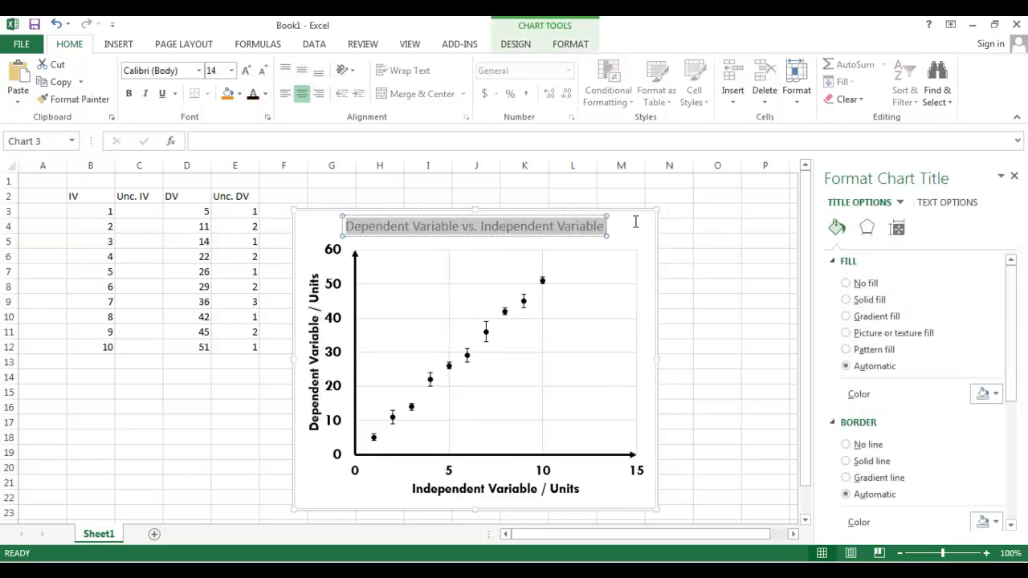
pyautogui.click(199, 70)
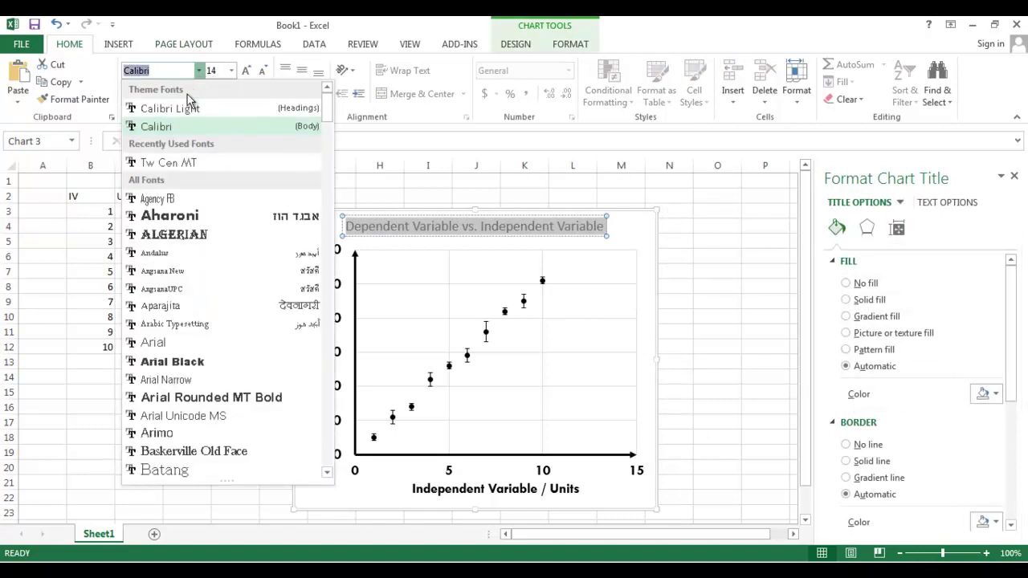
pyautogui.click(153, 161)
pyautogui.click(250, 71)
pyautogui.click(251, 71)
pyautogui.click(251, 71)
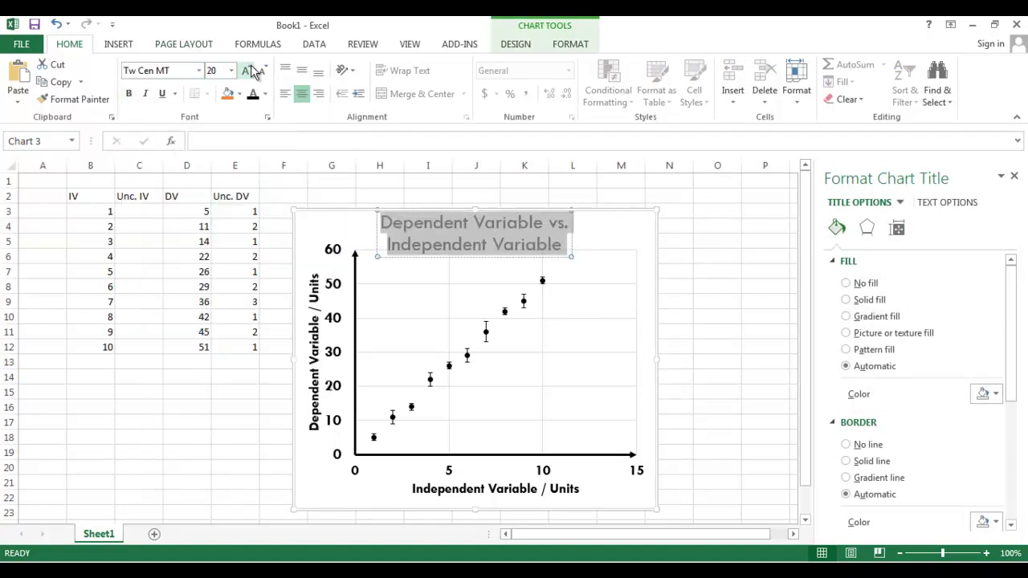
pyautogui.click(133, 94)
pyautogui.click(377, 281)
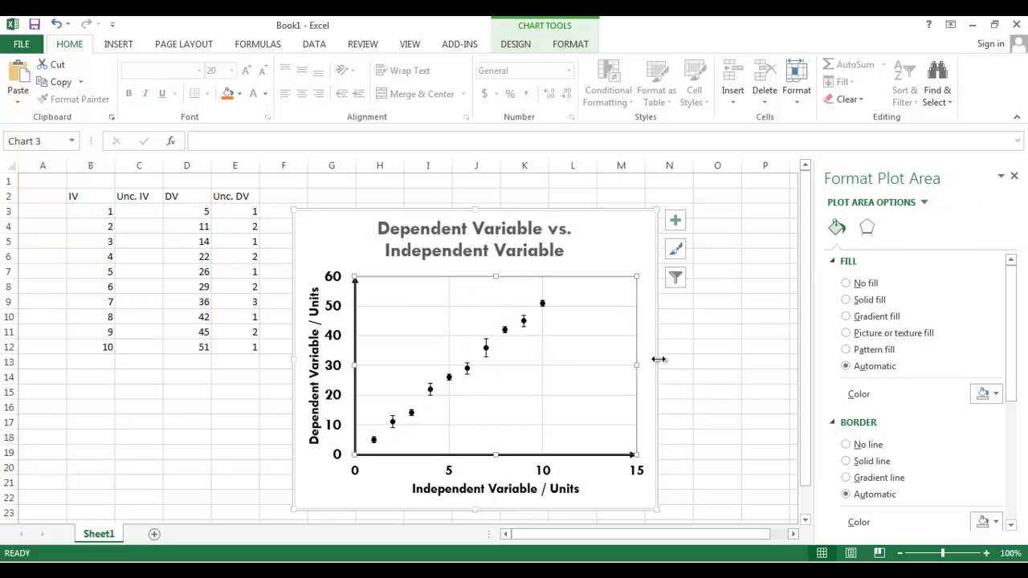
pyautogui.moveTo(658, 359); pyautogui.dragTo(739, 358)
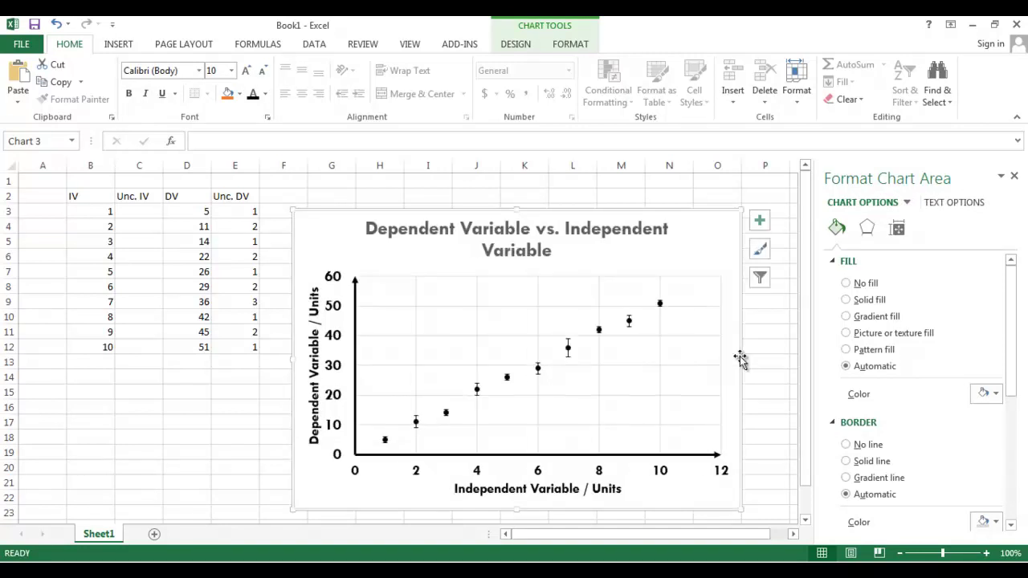
# - Fix the horizontal axis bounds at minimum 0 and maximum 12, with a major unit of 2
pyautogui.click(416, 468)
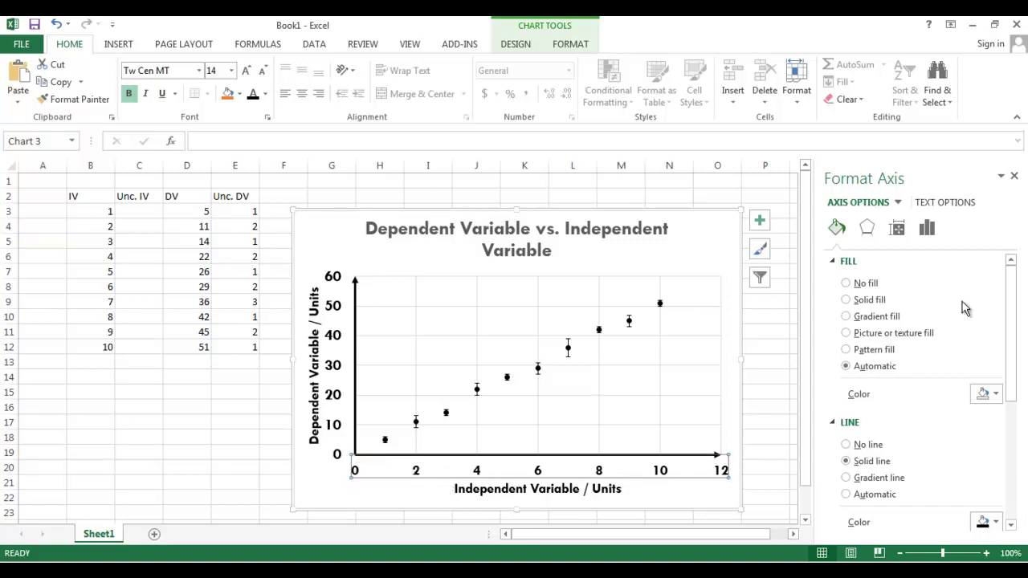
pyautogui.click(866, 228)
pyautogui.click(899, 229)
pyautogui.click(925, 227)
pyautogui.click(837, 229)
pyautogui.moveTo(1008, 338); pyautogui.dragTo(1021, 366)
pyautogui.click(898, 202)
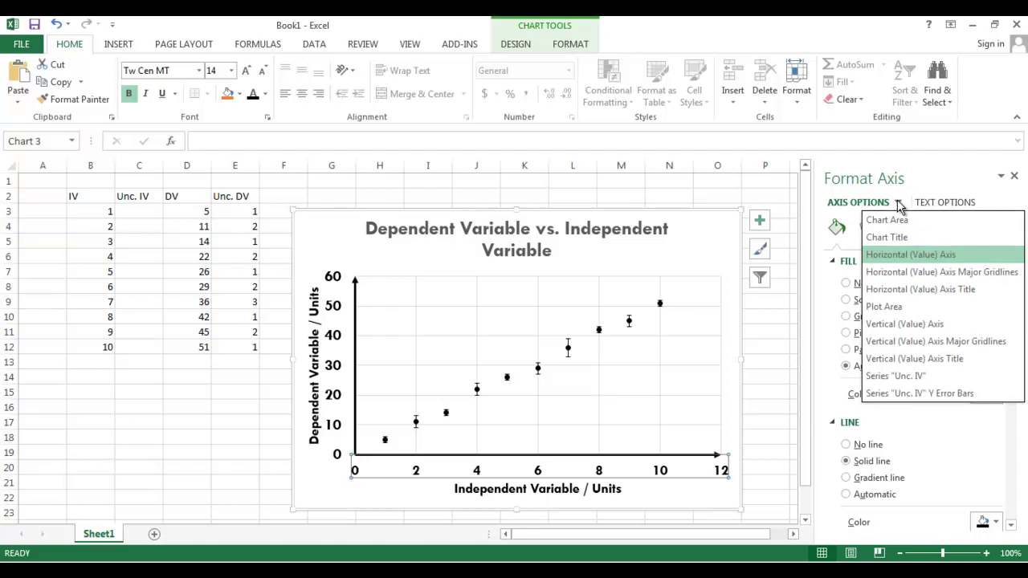
pyautogui.click(898, 204)
pyautogui.click(867, 229)
pyautogui.click(897, 229)
pyautogui.click(926, 228)
pyautogui.click(870, 261)
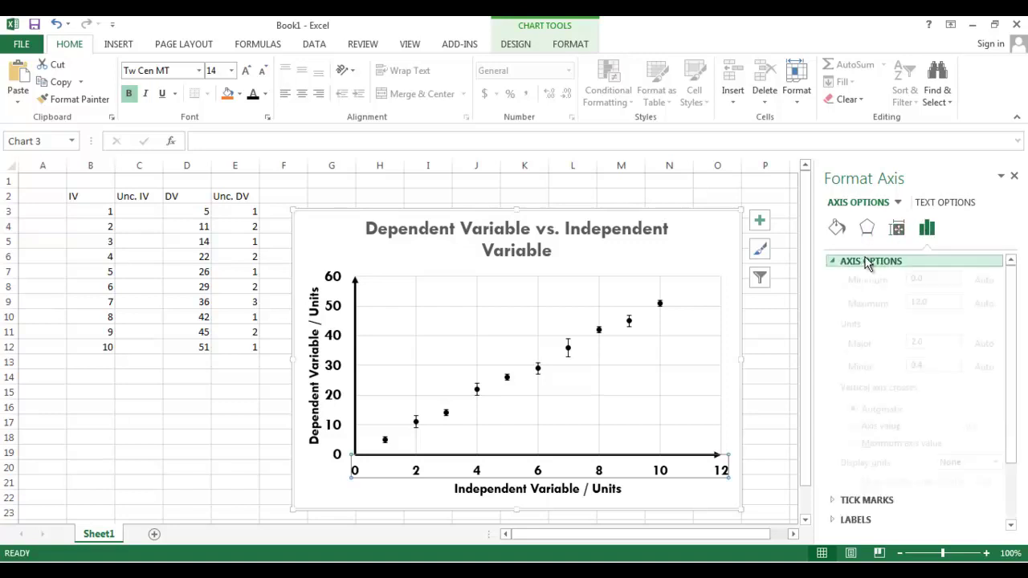
pyautogui.moveTo(938, 318); pyautogui.dragTo(907, 321)
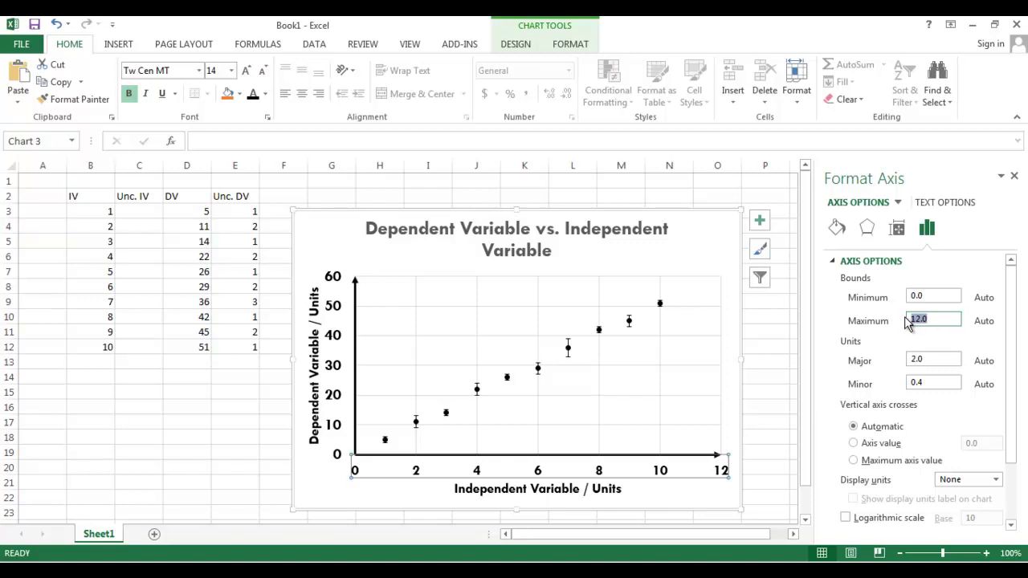
pyautogui.write('12')
pyautogui.moveTo(938, 296); pyautogui.dragTo(897, 296)
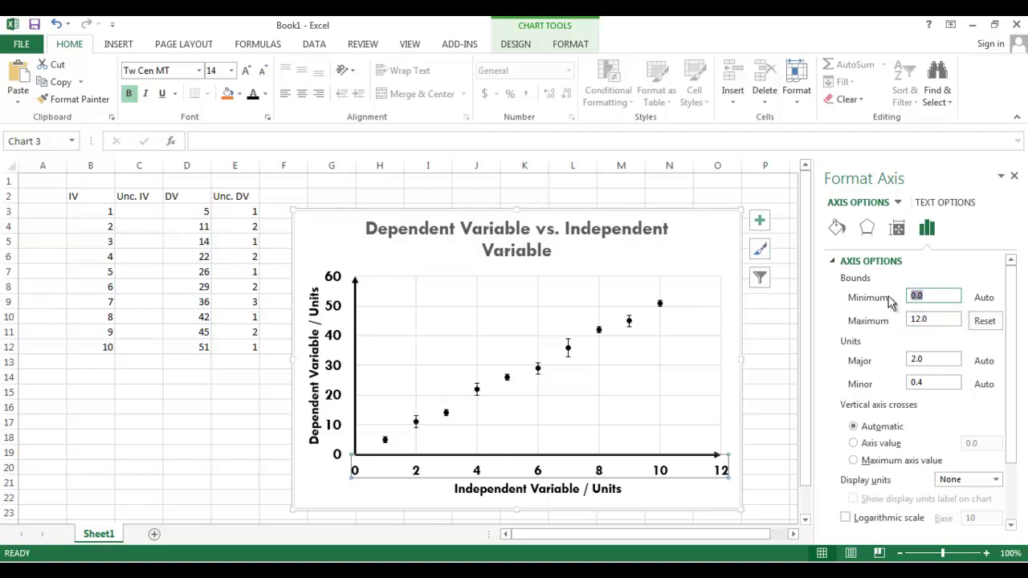
pyautogui.write('0')
pyautogui.click(932, 319)
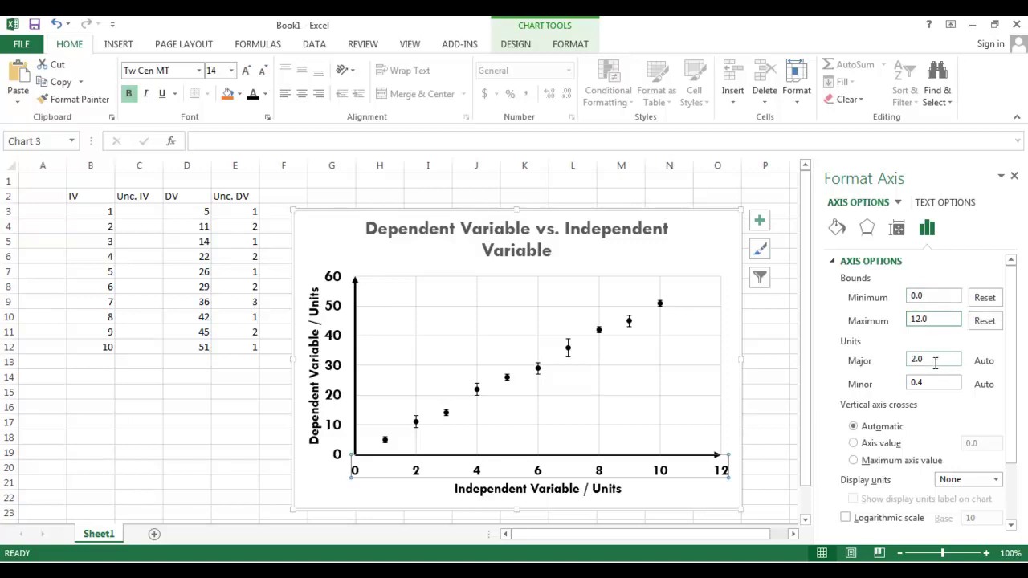
pyautogui.moveTo(936, 362); pyautogui.dragTo(916, 362)
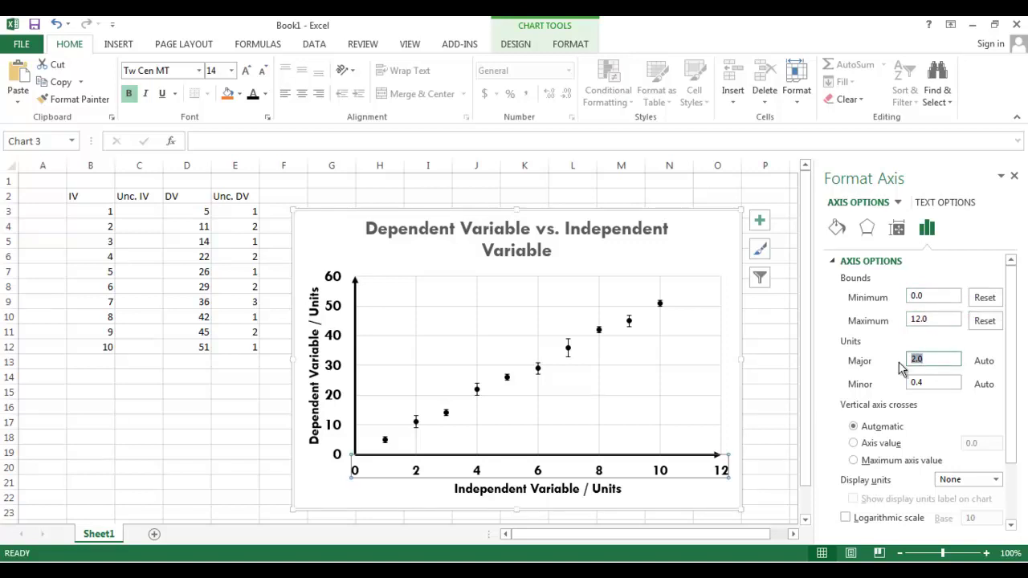
pyautogui.click(927, 383)
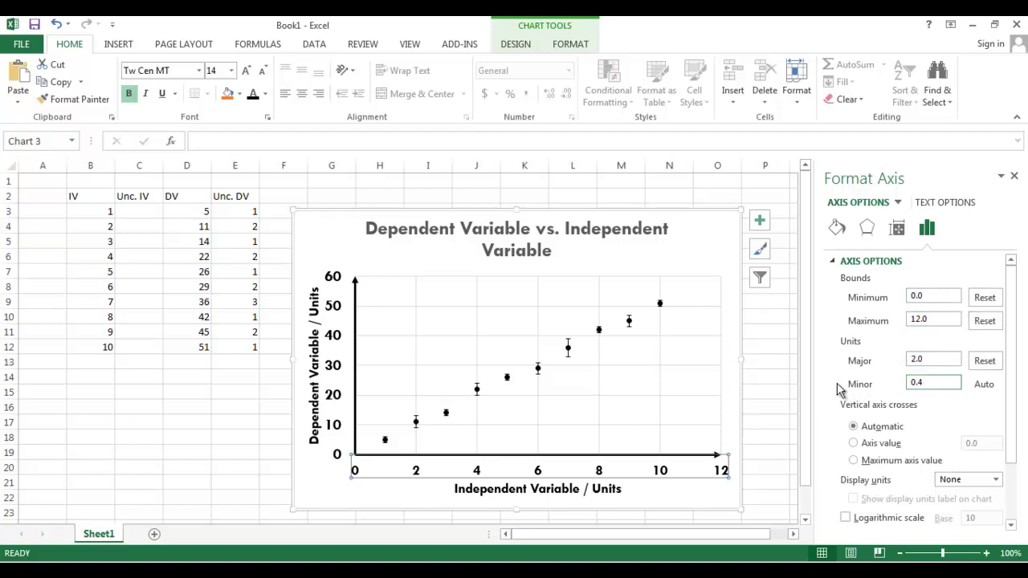
# - Widen the chart on both sides so it spans from column E to column P, fitting its title on one line
pyautogui.moveTo(742, 362)
pyautogui.mouseDown()
pyautogui.moveTo(613, 367)
pyautogui.moveTo(761, 361)
pyautogui.mouseUp()
pyautogui.moveTo(355, 360); pyautogui.dragTo(248, 356)
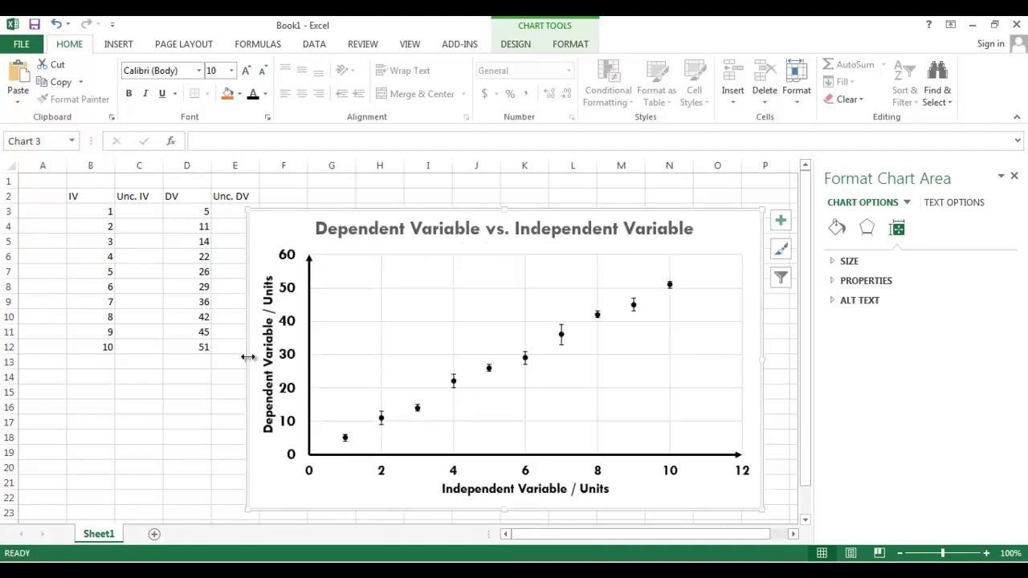
# - Fix the vertical axis bounds at minimum 0 and maximum 60, with a major unit of 10
pyautogui.click(290, 355)
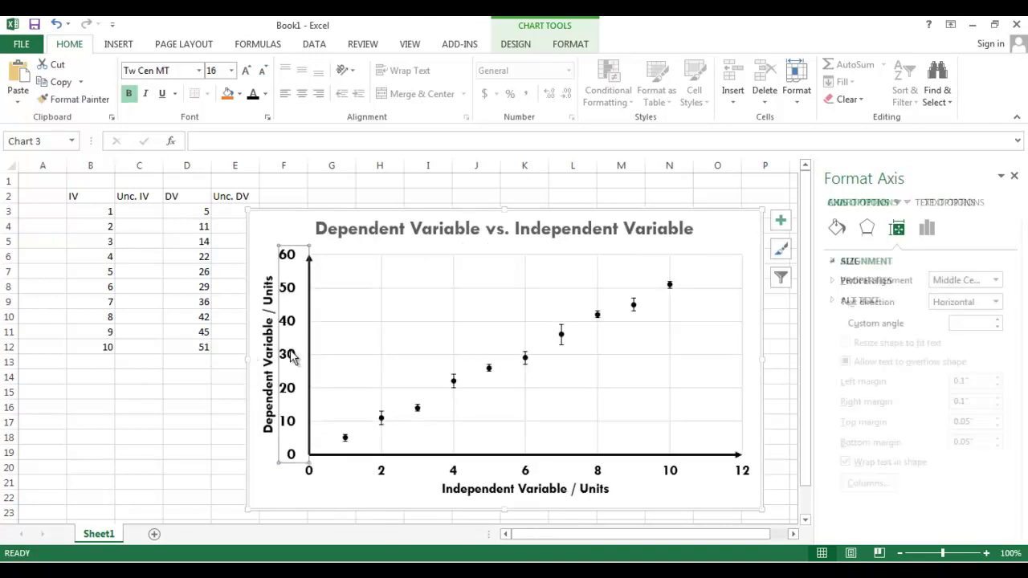
pyautogui.click(925, 233)
pyautogui.click(898, 232)
pyautogui.click(926, 232)
pyautogui.click(890, 263)
pyautogui.moveTo(933, 295); pyautogui.dragTo(884, 298)
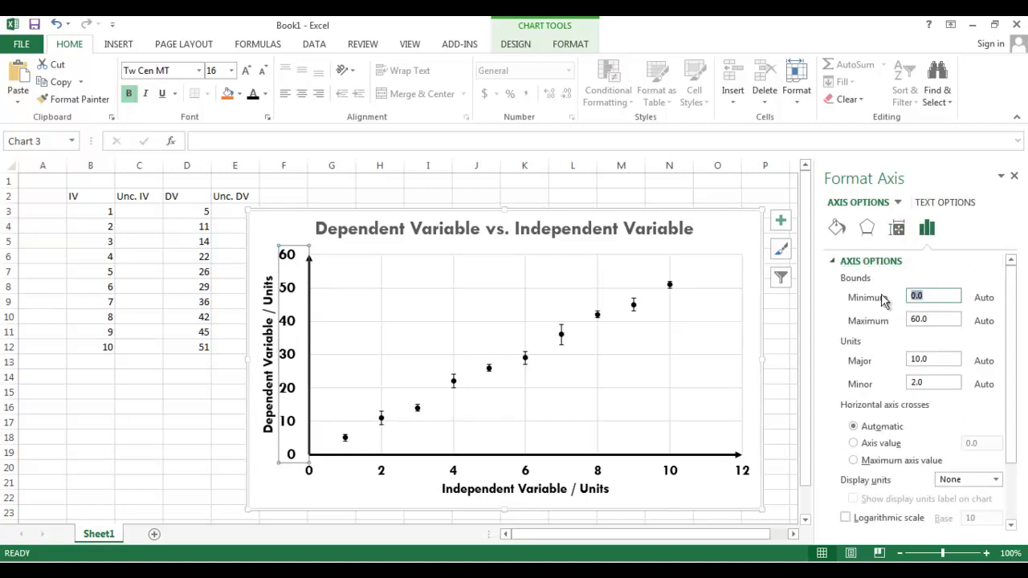
pyautogui.write('0')
pyautogui.press('Tab')
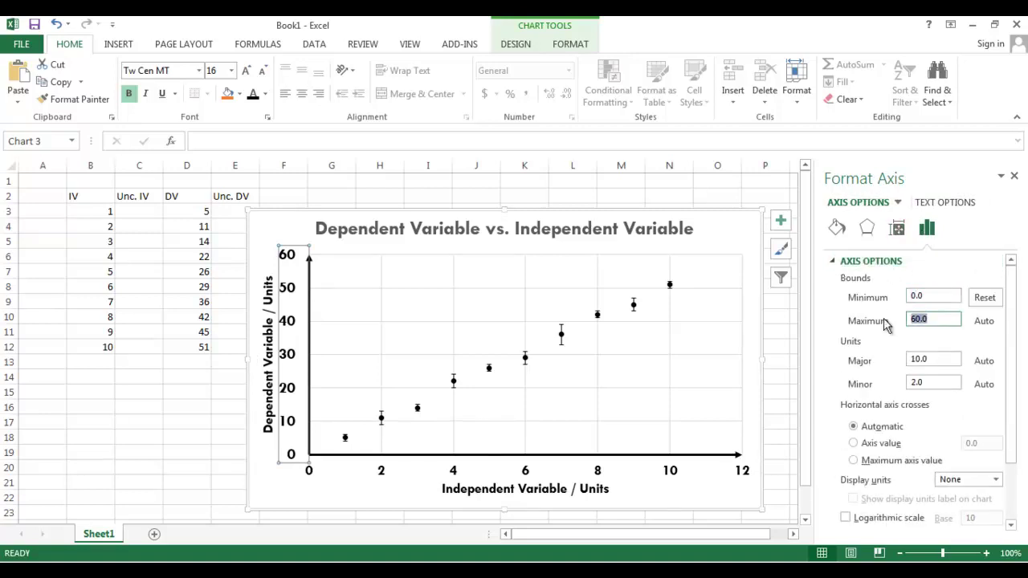
pyautogui.write('60')
pyautogui.press('Tab')
pyautogui.write('10')
pyautogui.press('Tab')
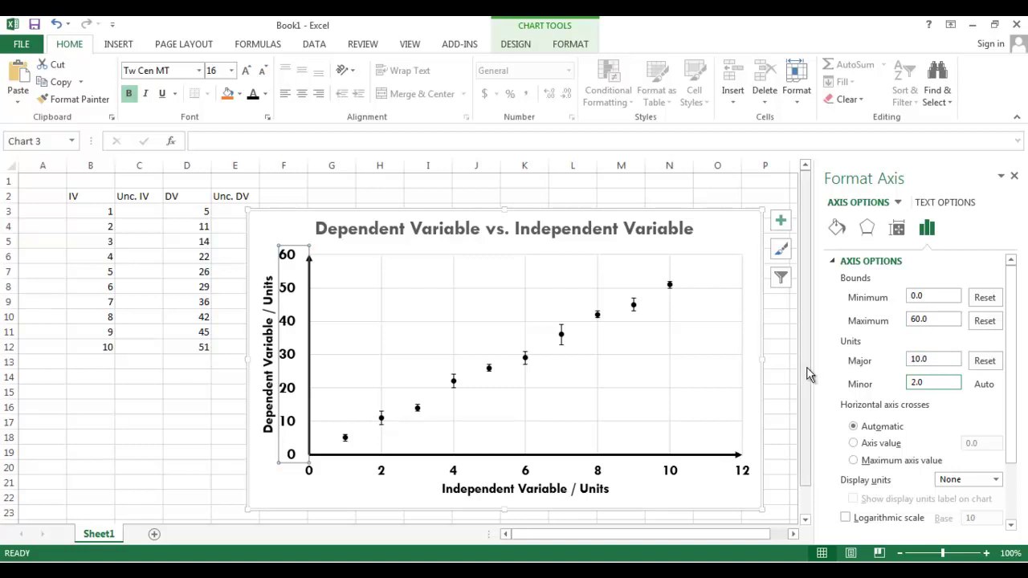
pyautogui.click(781, 356)
pyautogui.click(522, 355)
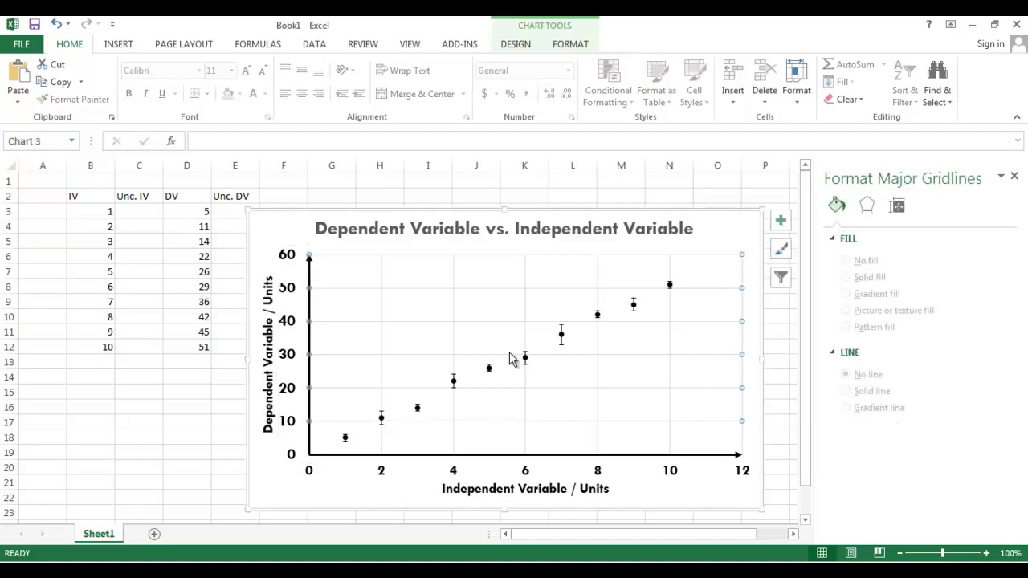
pyautogui.click(471, 224)
pyautogui.click(468, 210)
pyautogui.click(148, 389)
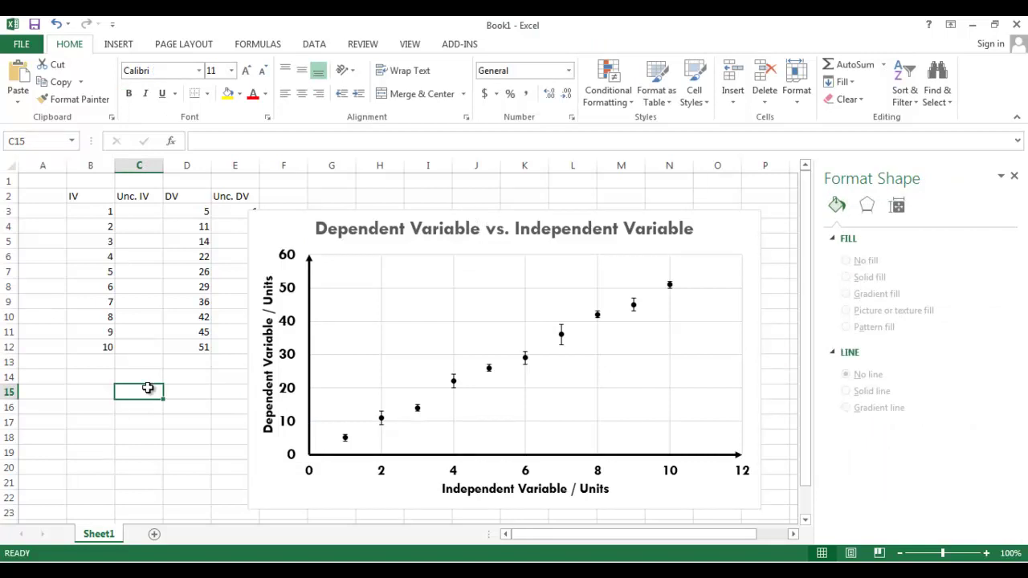
# - Copy the whole chart, switch to the Lab Report document in Word and paste it below the paragraph
pyautogui.click(276, 214)
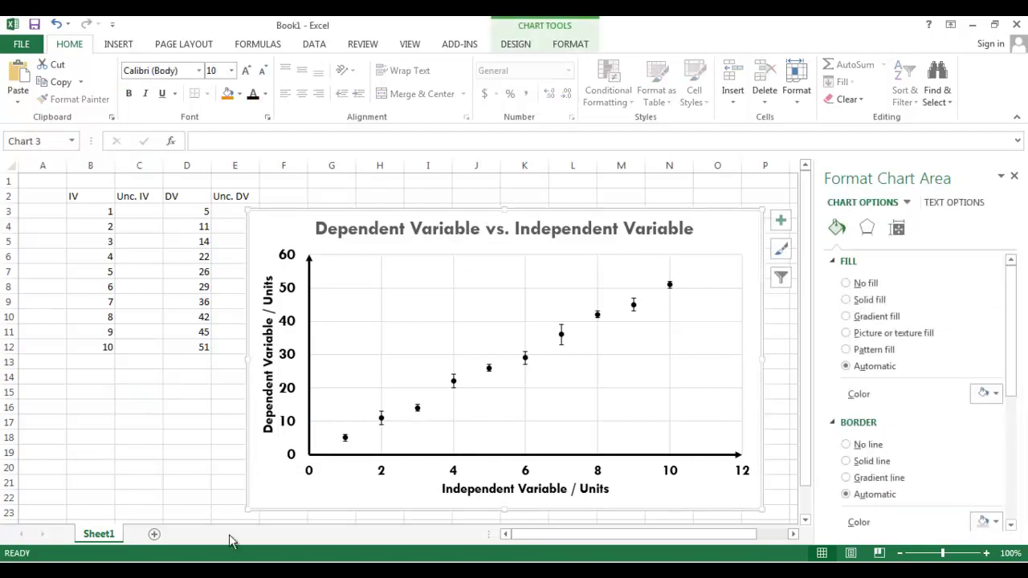
pyautogui.hotkey('alt', 'Tab')
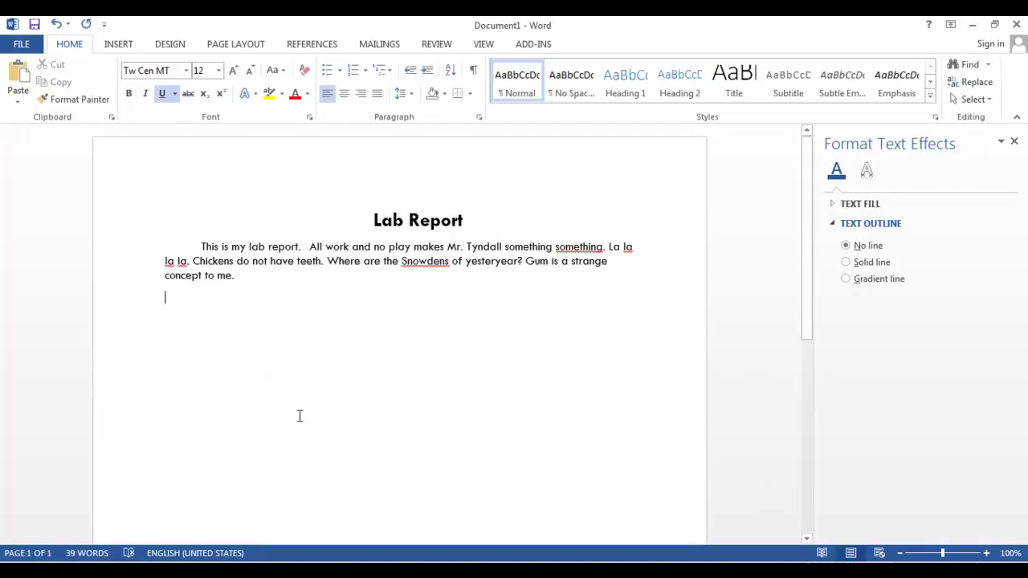
pyautogui.hotkey('alt', 'Tab')
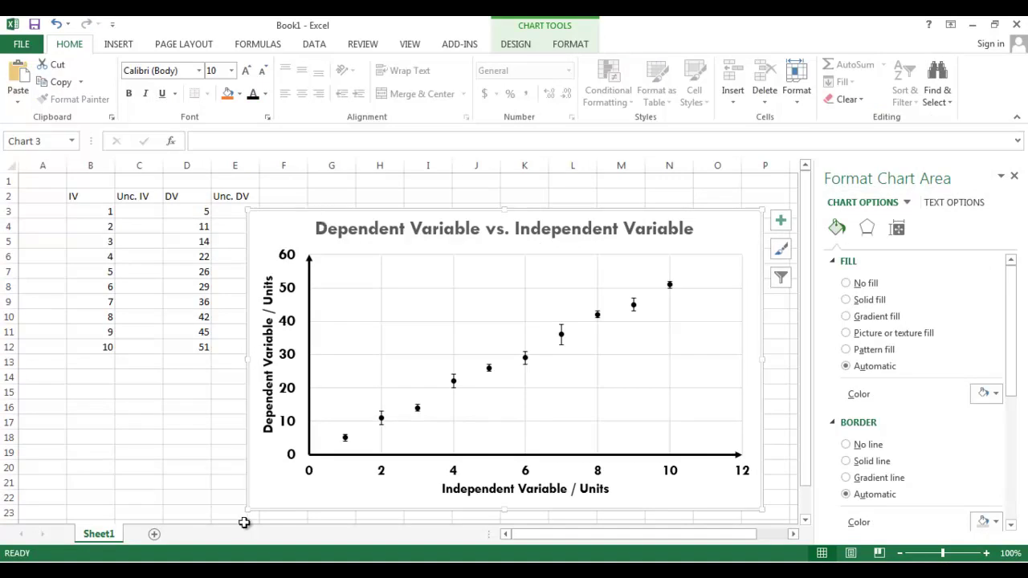
pyautogui.hotkey('alt', 'Tab')
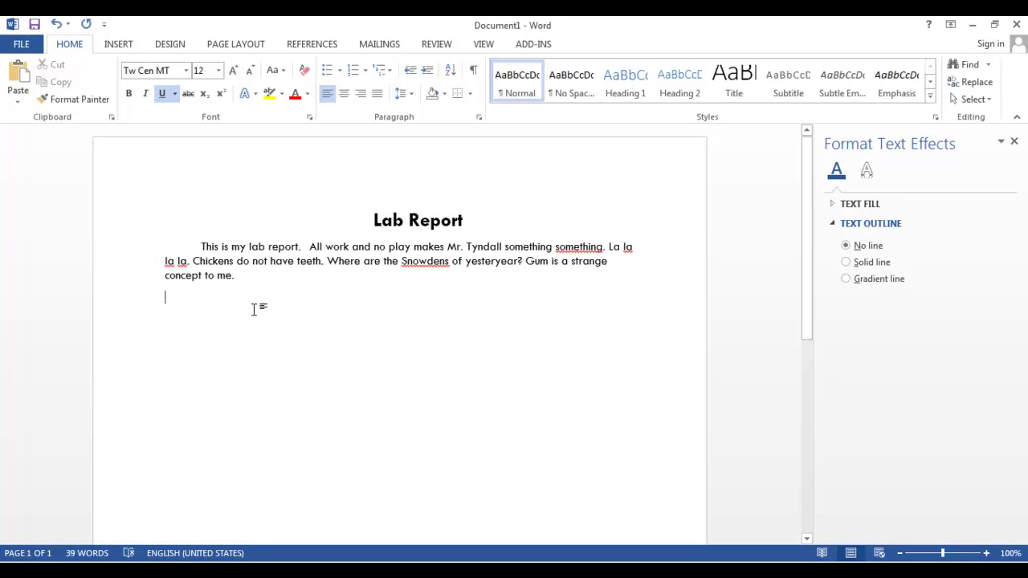
pyautogui.hotkey('ctrl', 'v')
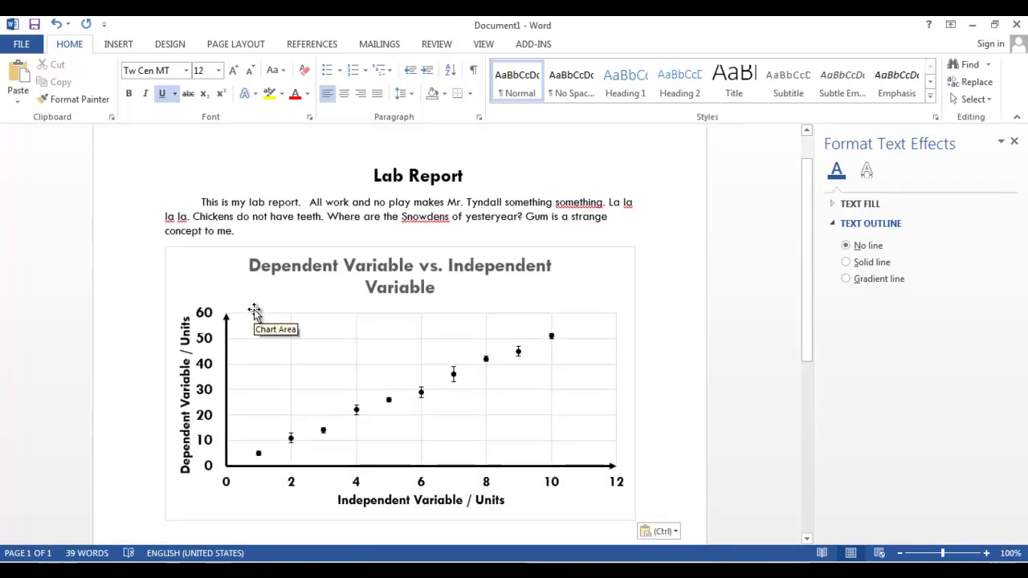
# - Enlarge the pasted chart in height and width so its title fits on one line
pyautogui.scroll(-2, 257, 313)
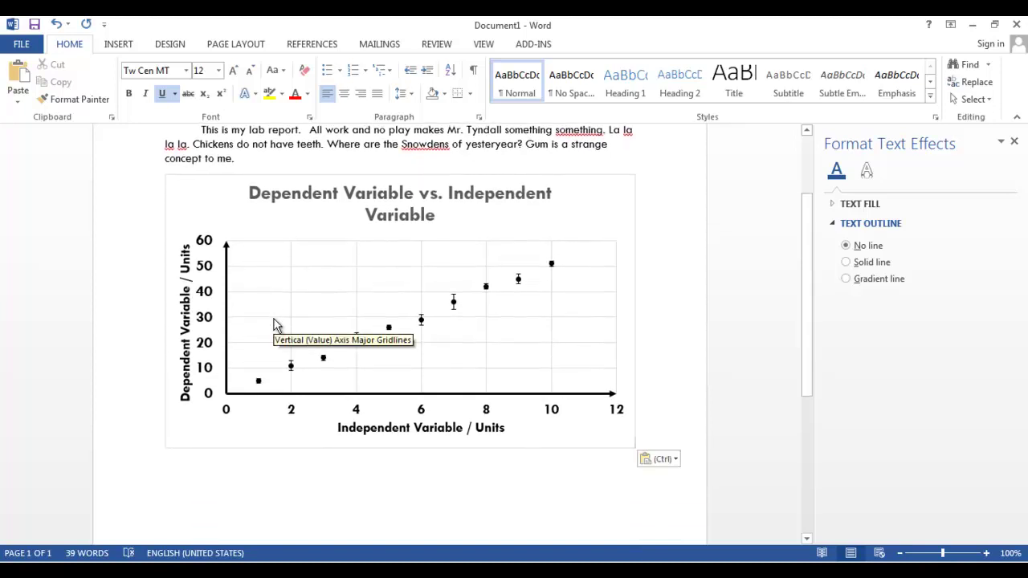
pyautogui.click(388, 445)
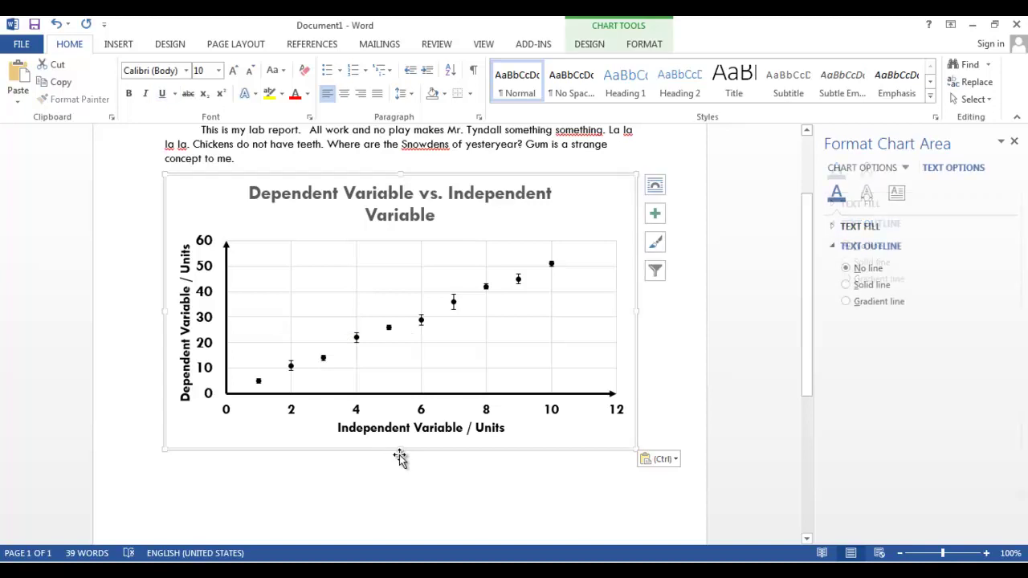
pyautogui.moveTo(401, 448); pyautogui.dragTo(402, 510)
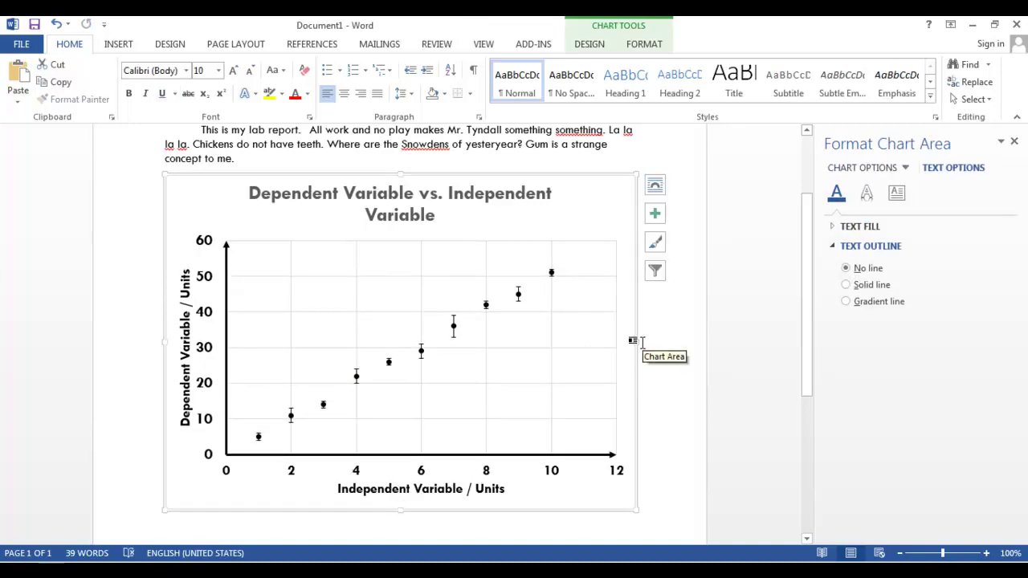
pyautogui.moveTo(638, 341); pyautogui.dragTo(644, 341)
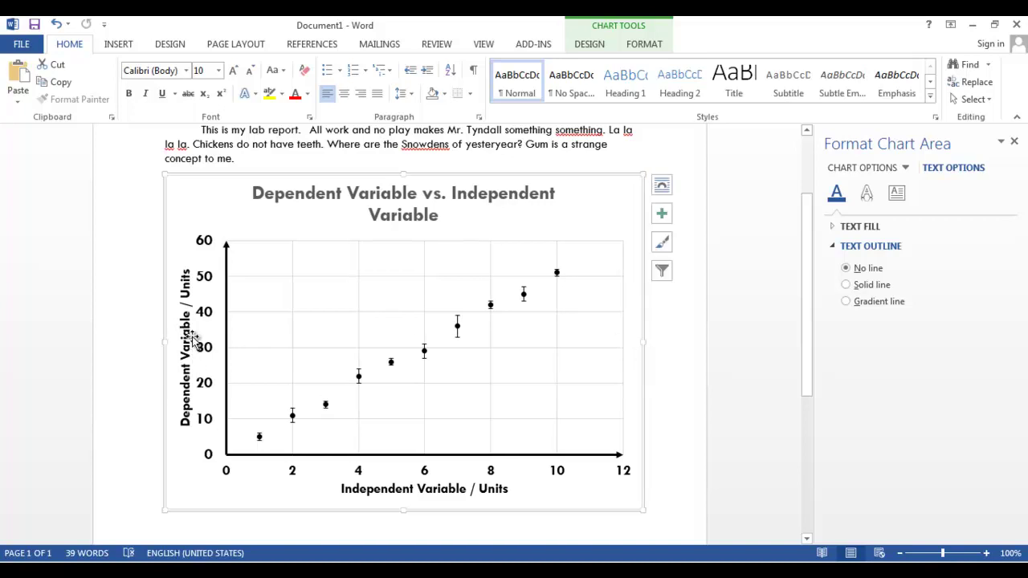
pyautogui.moveTo(167, 343); pyautogui.dragTo(154, 345)
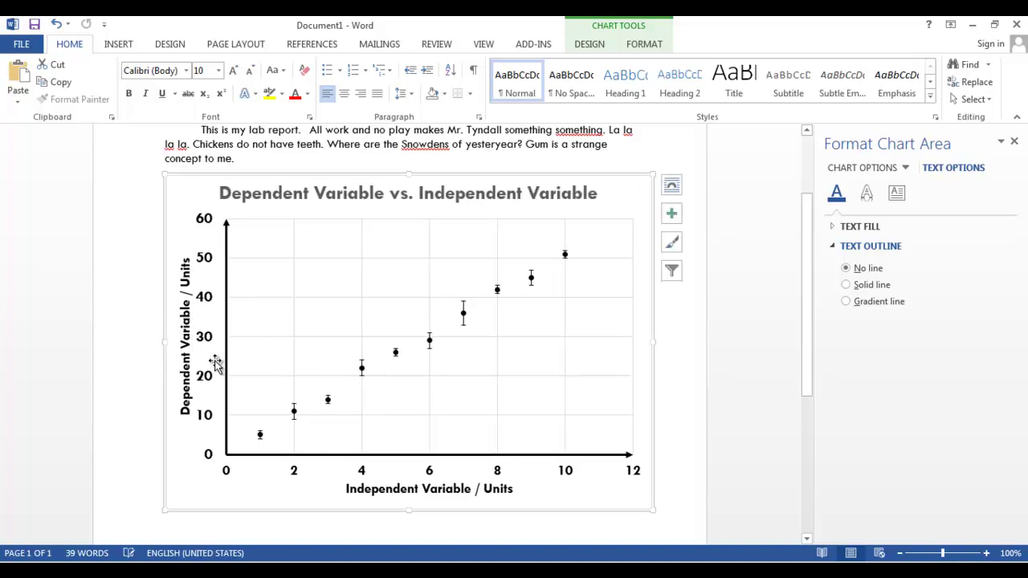
pyautogui.scroll(-2, 336, 409)
pyautogui.moveTo(409, 441); pyautogui.dragTo(413, 464)
pyautogui.scroll(1, 422, 457)
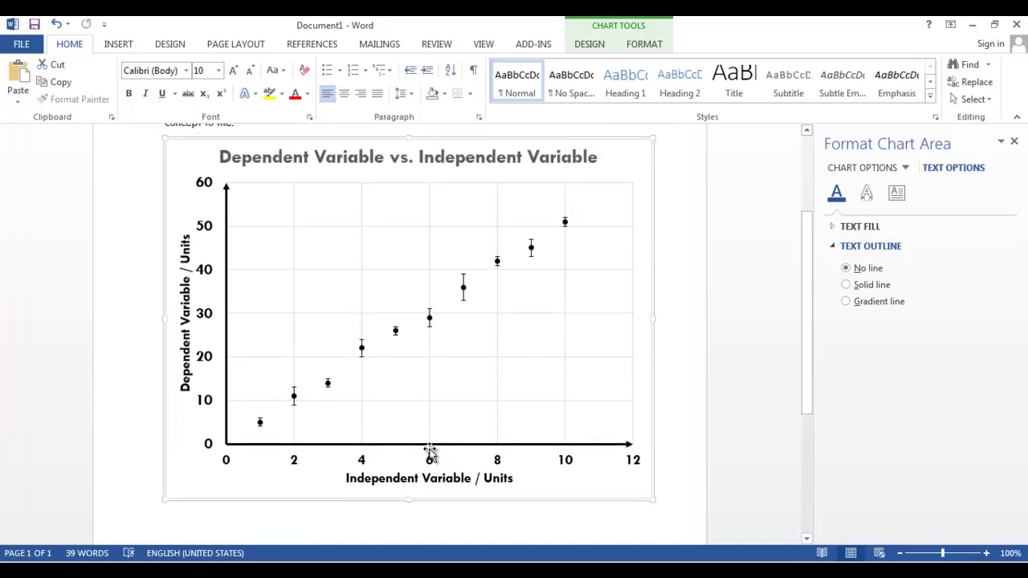